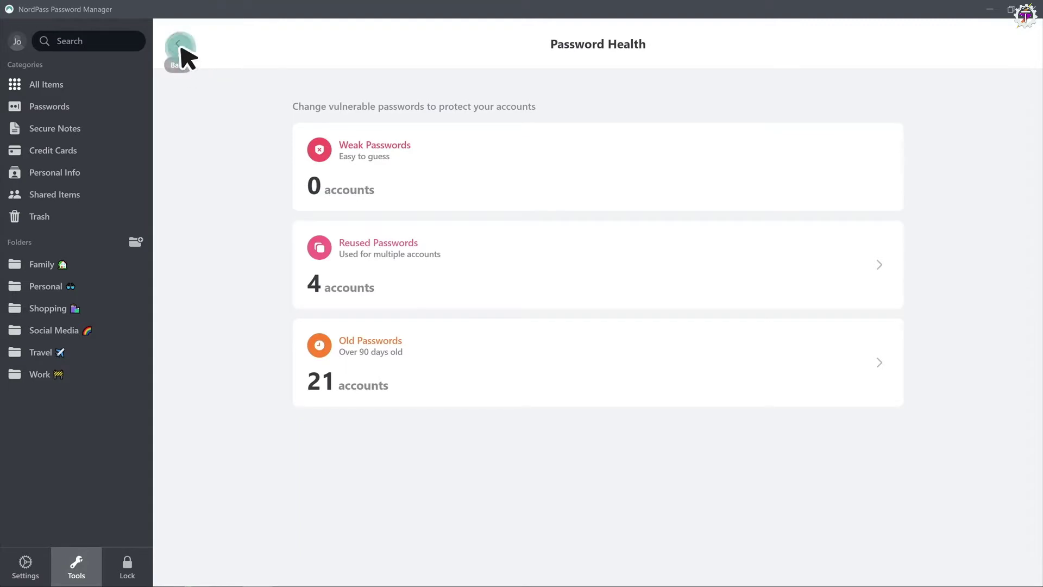
# Step: Leave Password Health, open the Data Breach Scanner and start a scan
pyautogui.click(178, 45)
pyautogui.click(341, 220)
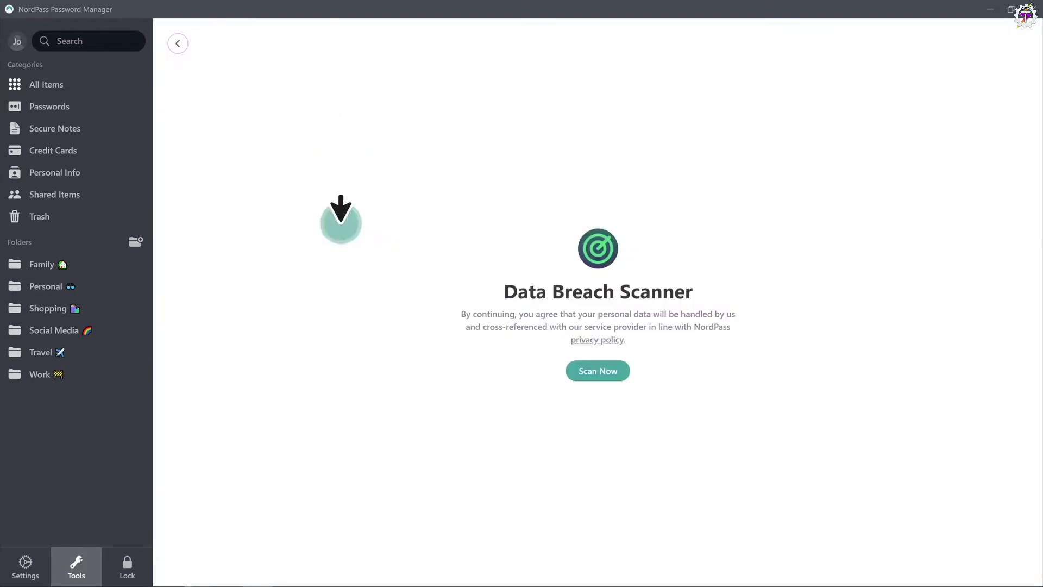
pyautogui.click(572, 375)
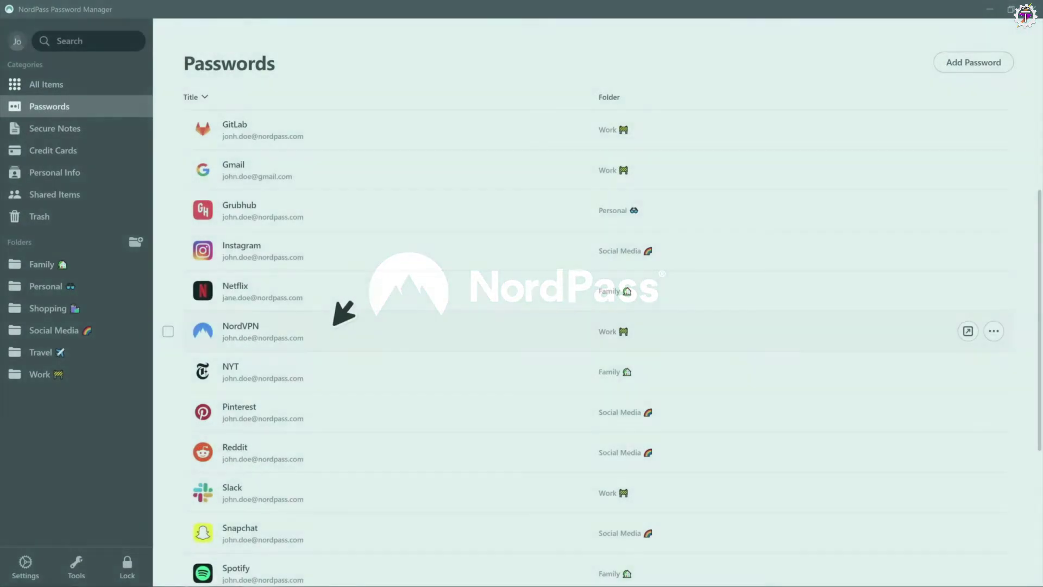
# Step: View the saved NordVPN login and the WiFi secure note, closing each entry, and go to the Credit Cards category
pyautogui.click(333, 325)
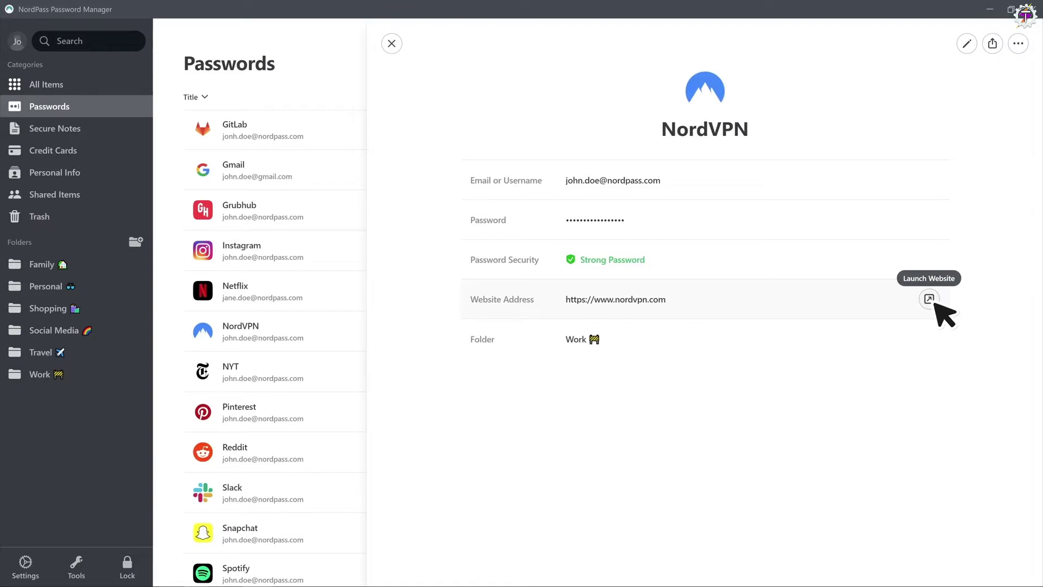
pyautogui.click(391, 44)
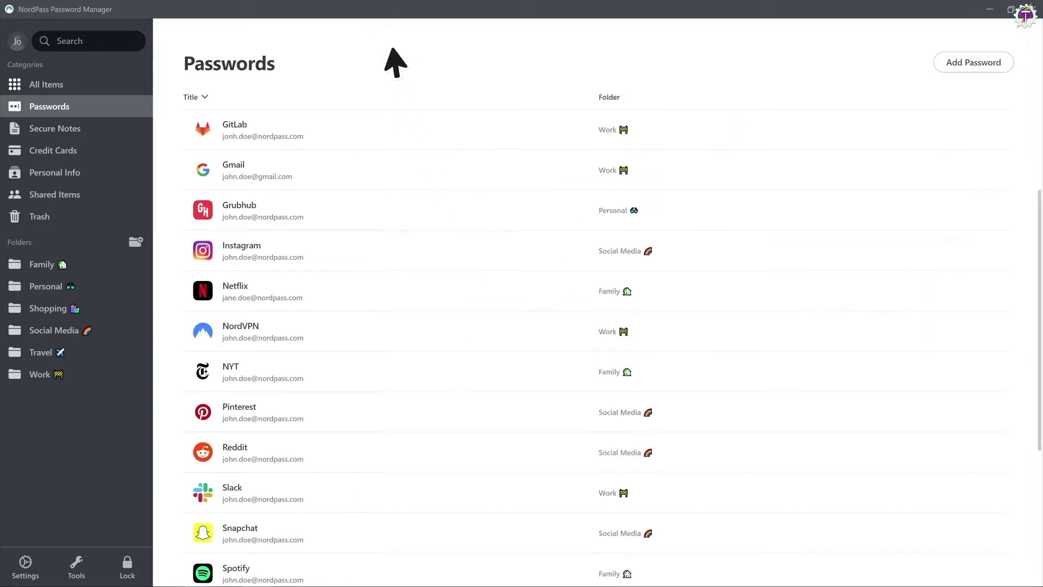
pyautogui.click(110, 128)
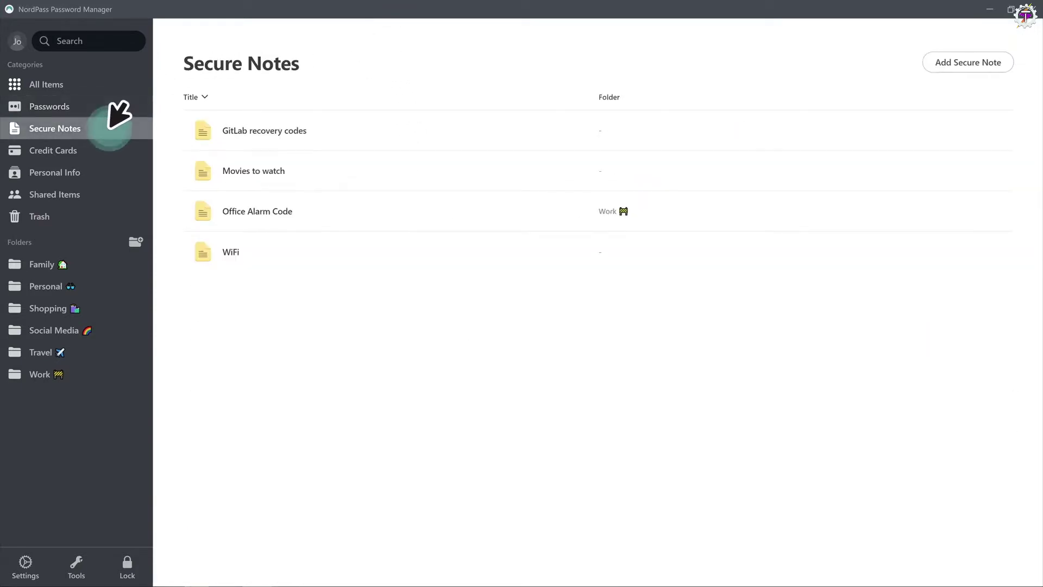
pyautogui.click(263, 257)
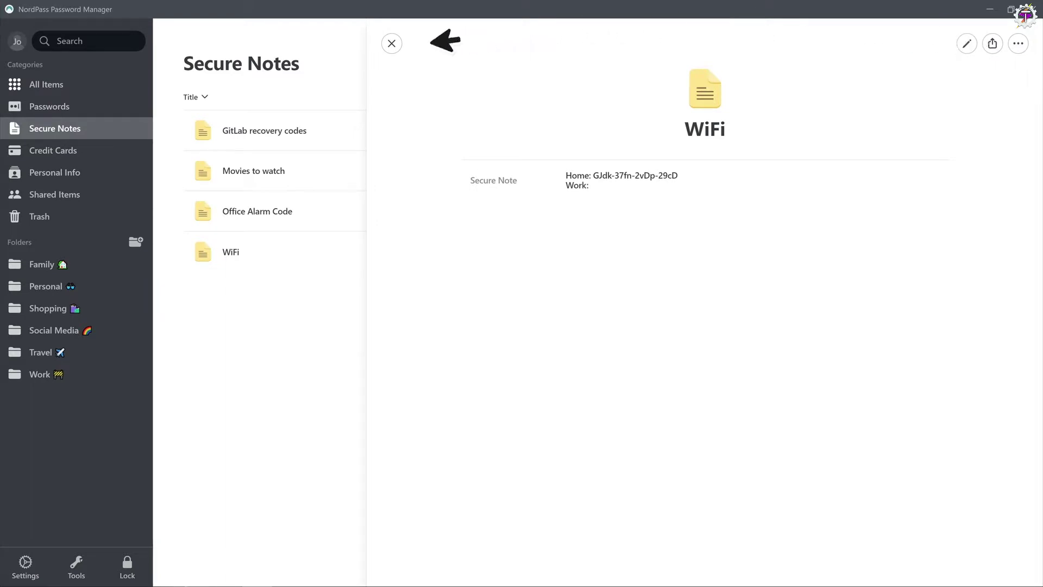
pyautogui.click(392, 43)
pyautogui.click(114, 142)
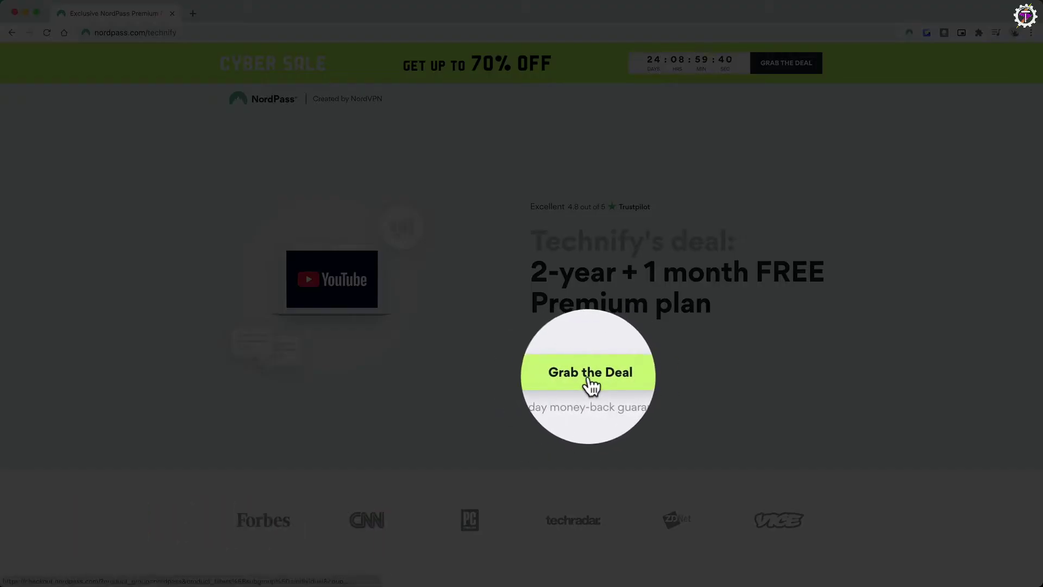
# Step: Open the 2-year + 1 month free Premium plan deal and look through the features on the nordpass.com home page
pyautogui.click(588, 375)
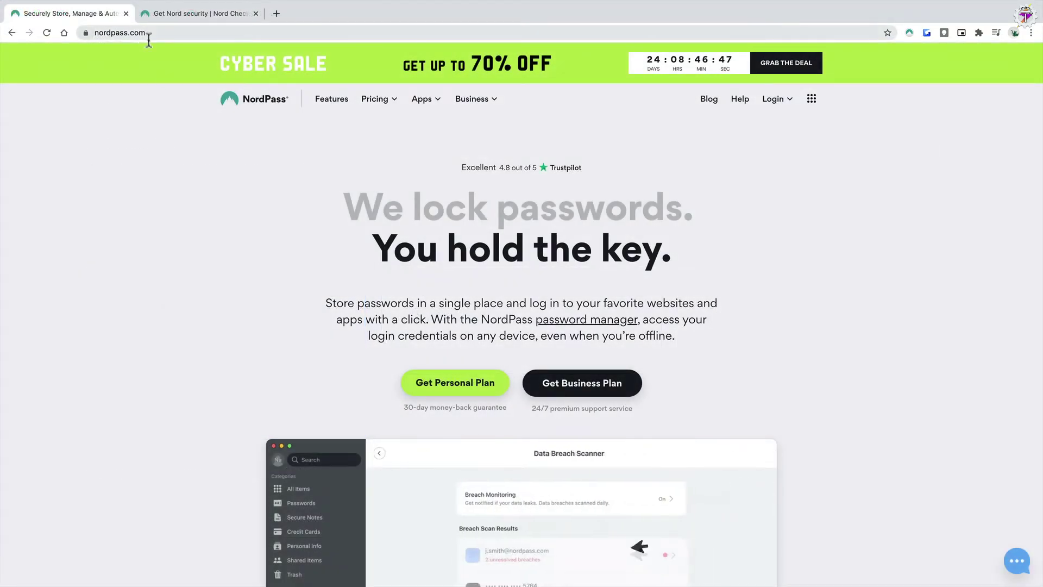
pyautogui.scroll(-20, 189, 144)
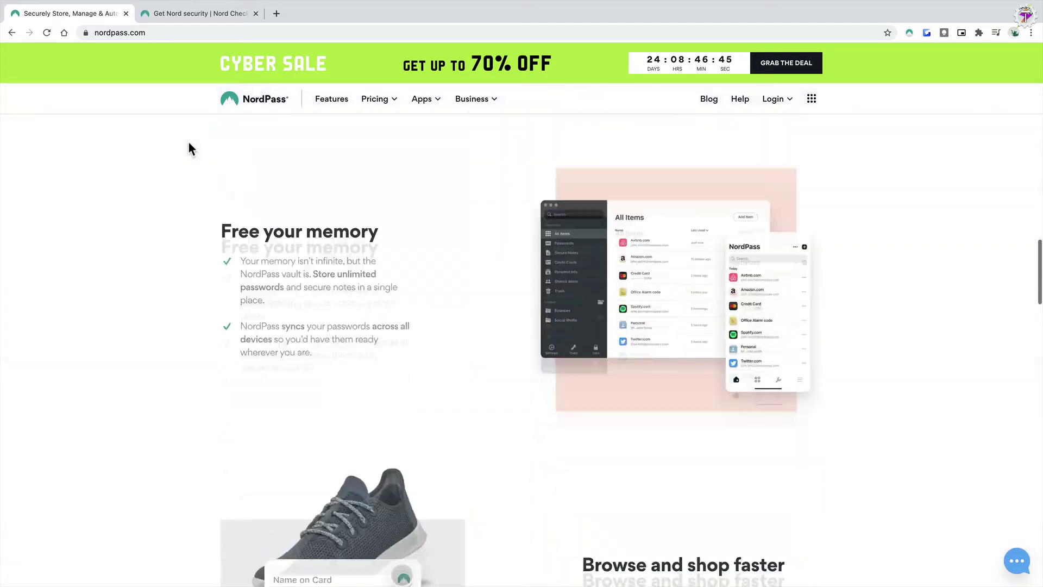
pyautogui.scroll(-5, 188, 142)
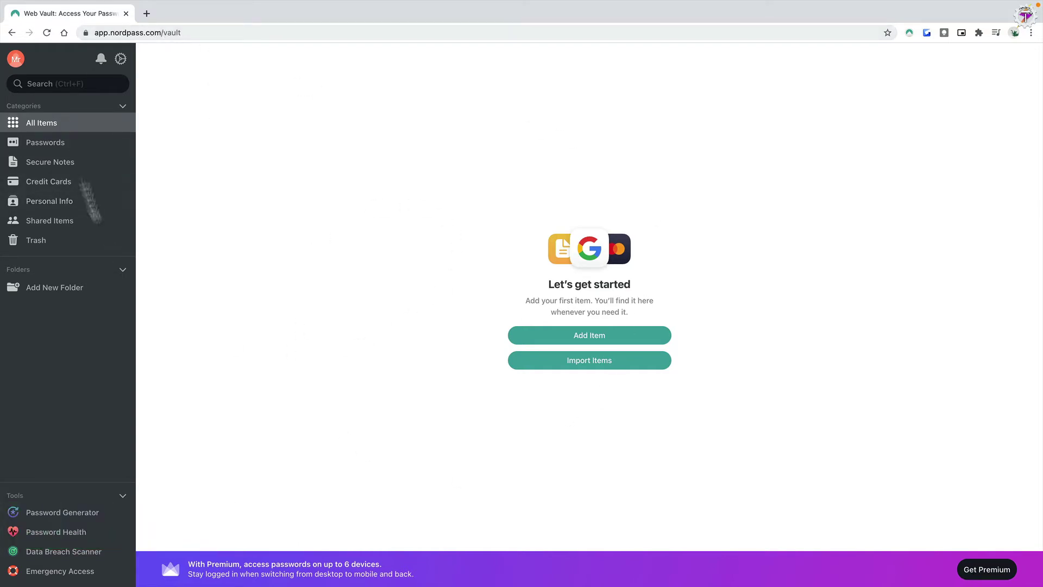
# Step: Look through the web vault's Passwords, Credit Cards, Shared Items and Personal Info categories, and return to All Items
pyautogui.click(61, 144)
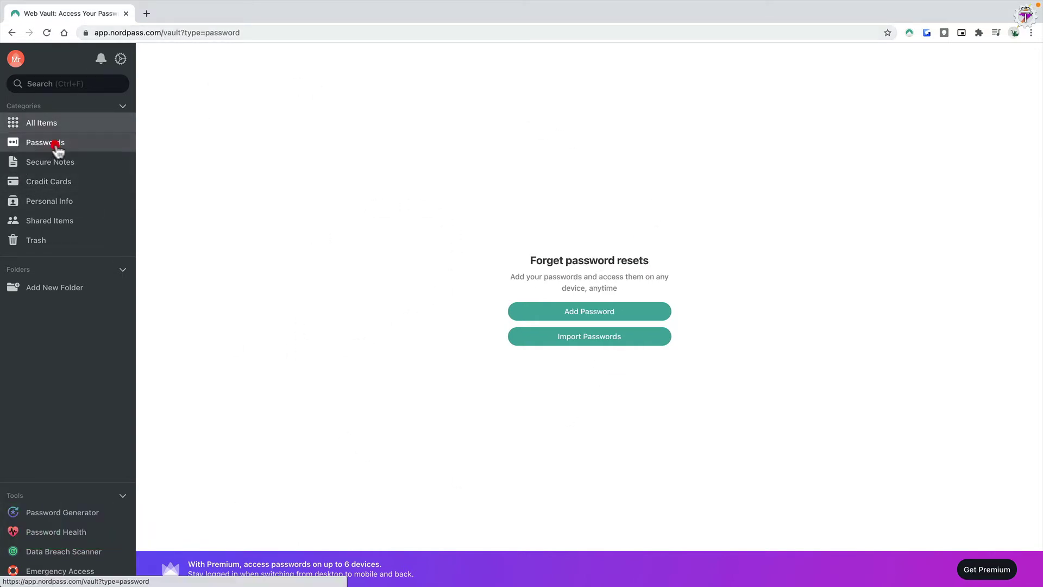
pyautogui.click(53, 185)
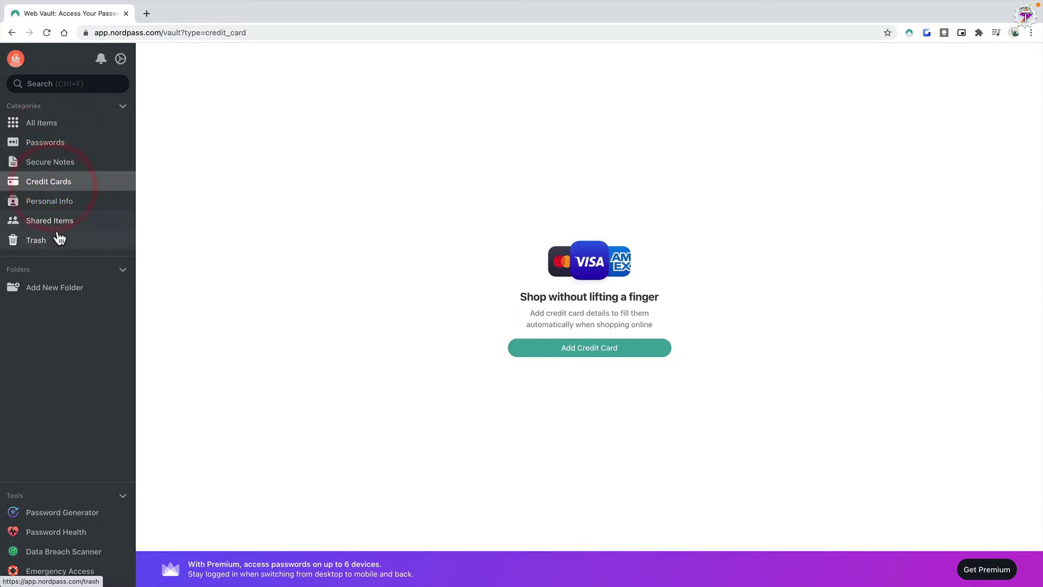
pyautogui.click(52, 220)
pyautogui.click(44, 204)
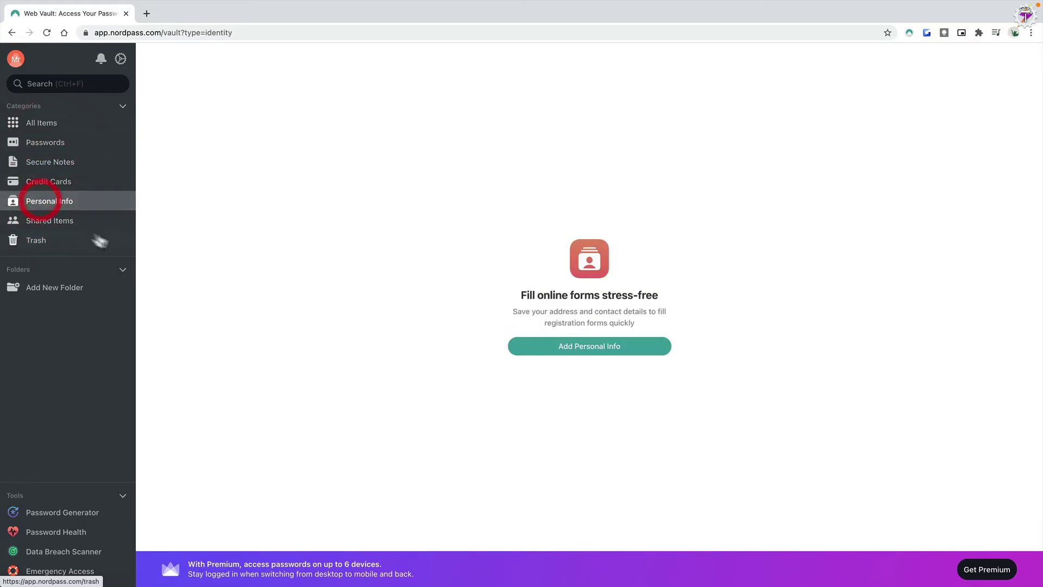
pyautogui.click(48, 121)
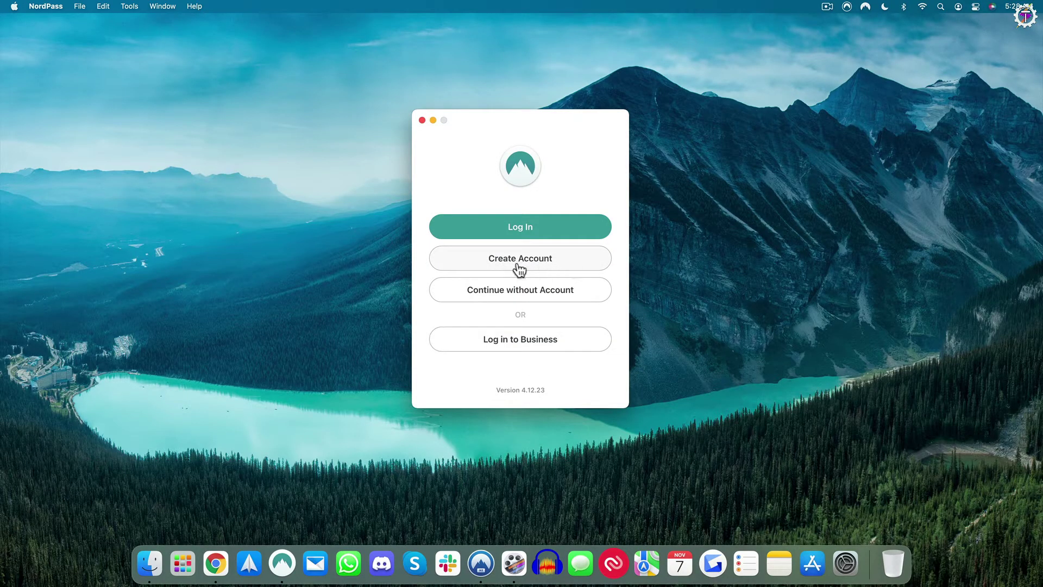
# Step: Begin creating a Nord Account from the desktop app and submit the account's e-mail address
pyautogui.click(526, 264)
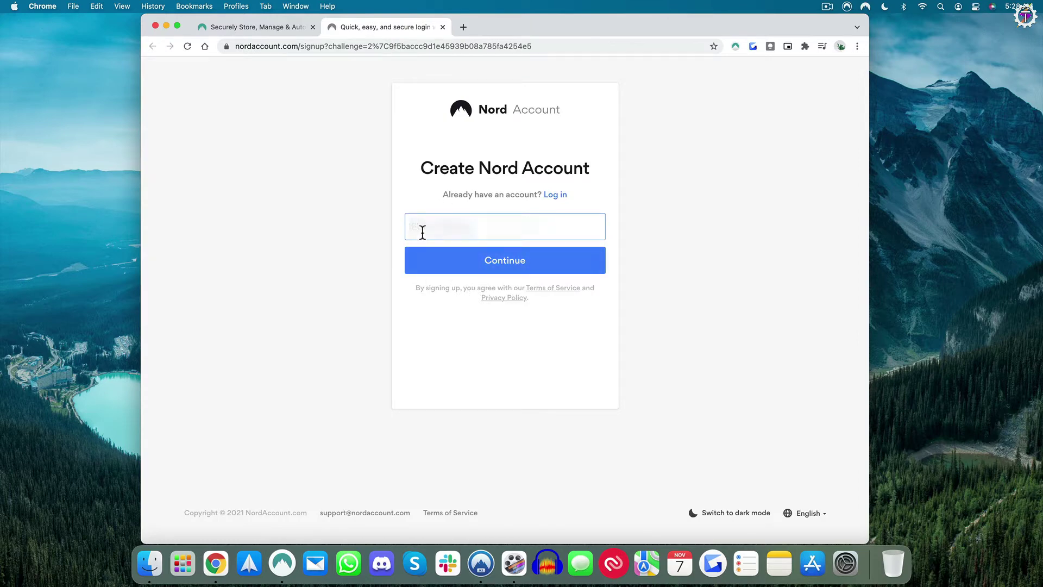
pyautogui.press('super+v')
pyautogui.click(470, 260)
pyautogui.click(516, 266)
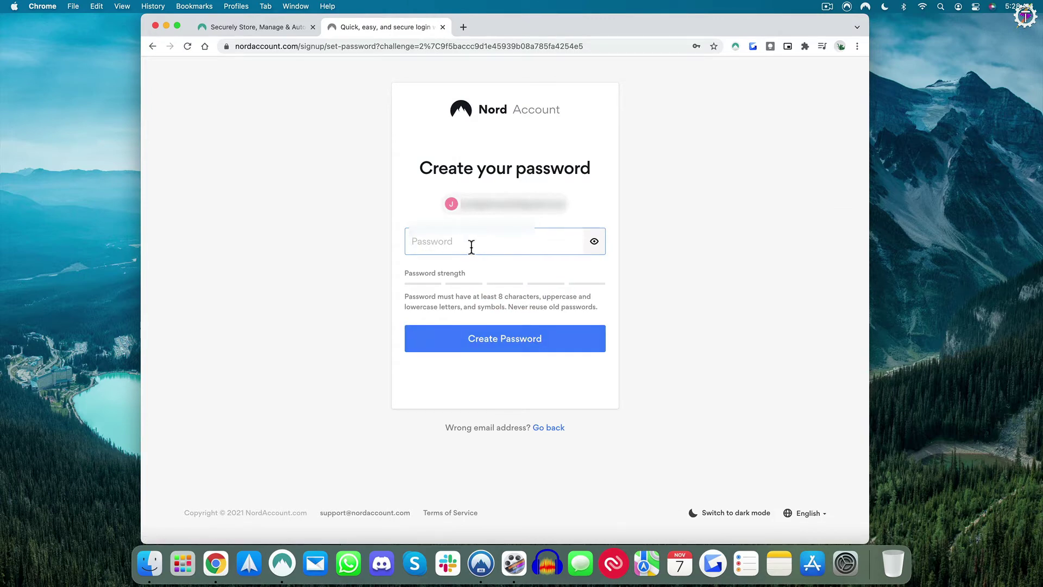
# Step: Enter and submit a password for the new Nord Account, and return to the NordPass app
pyautogui.press('super+v')
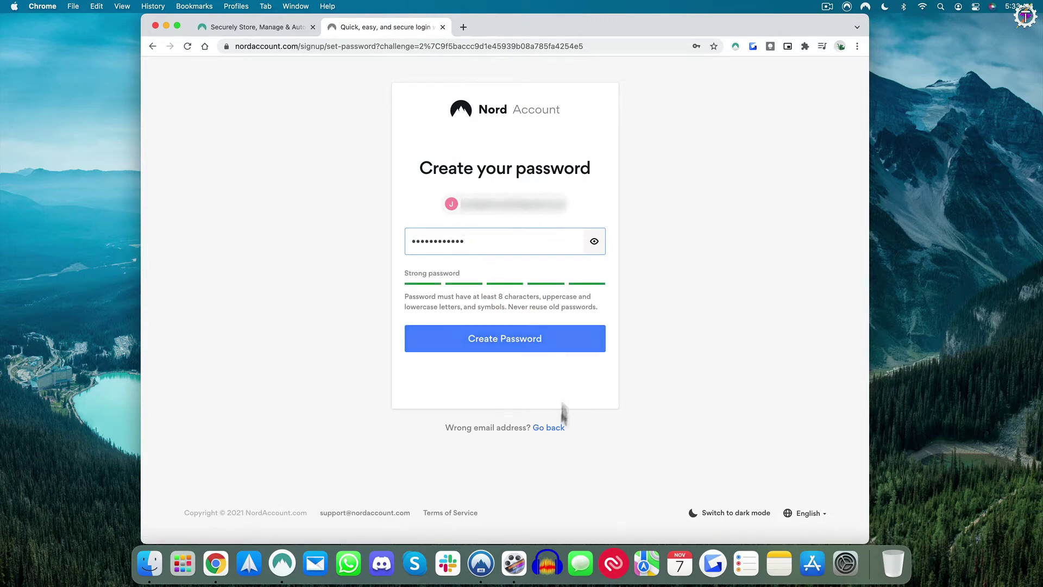
pyautogui.click(502, 349)
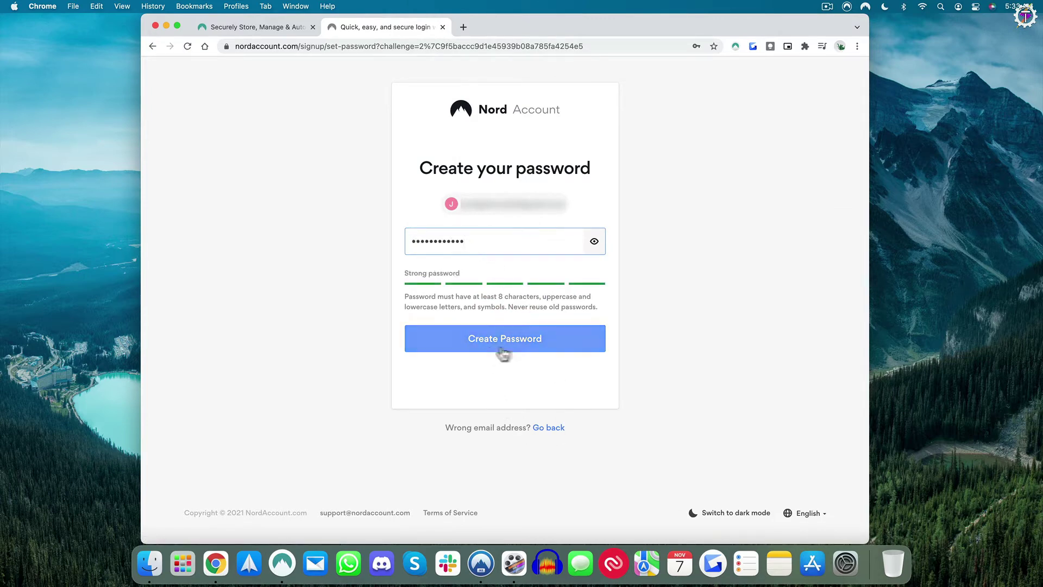
pyautogui.click(503, 348)
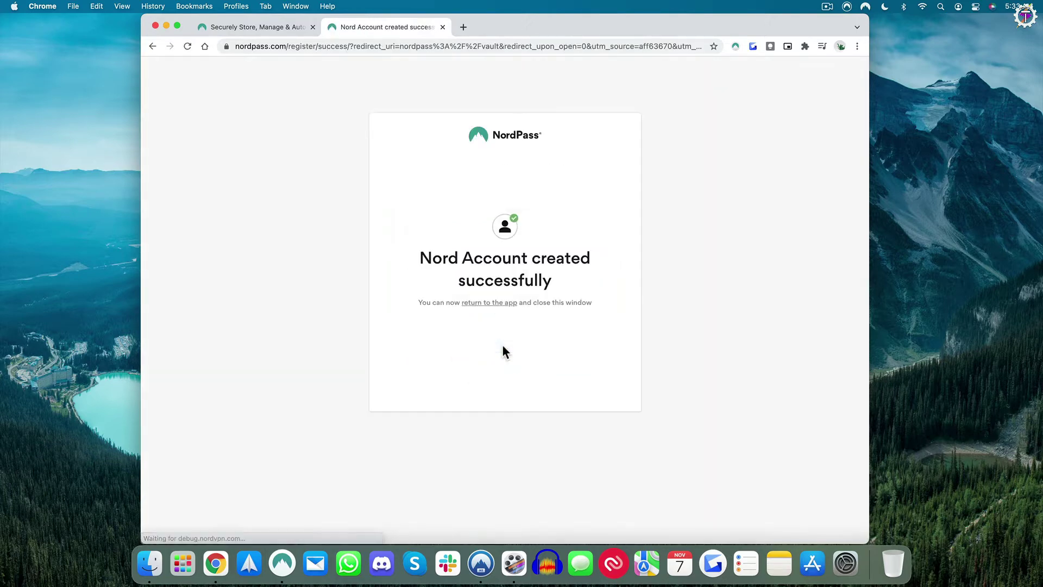
pyautogui.click(511, 303)
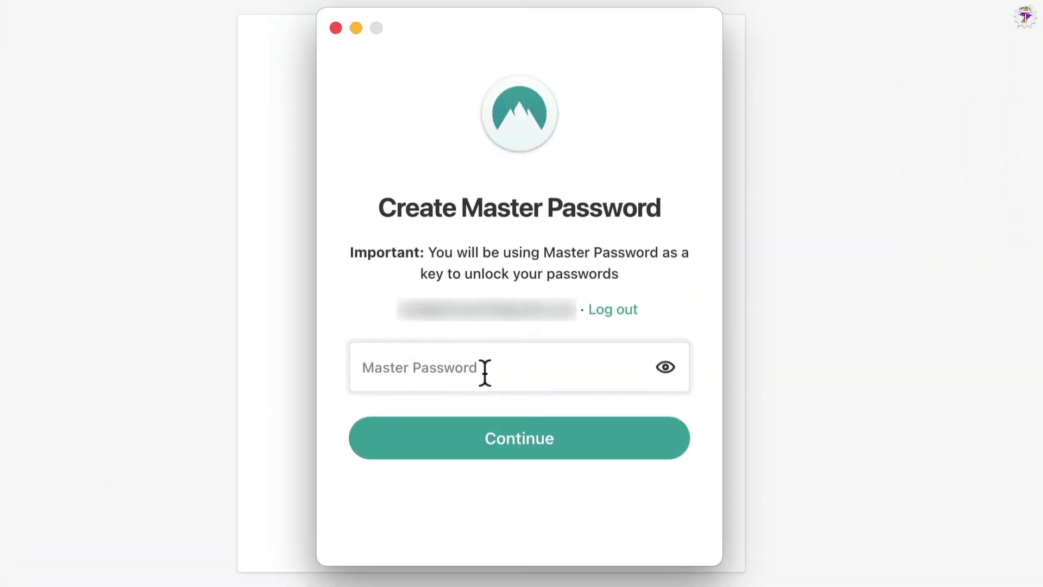
# Step: Create a master password for the vault and re-enter it to confirm
pyautogui.click(494, 324)
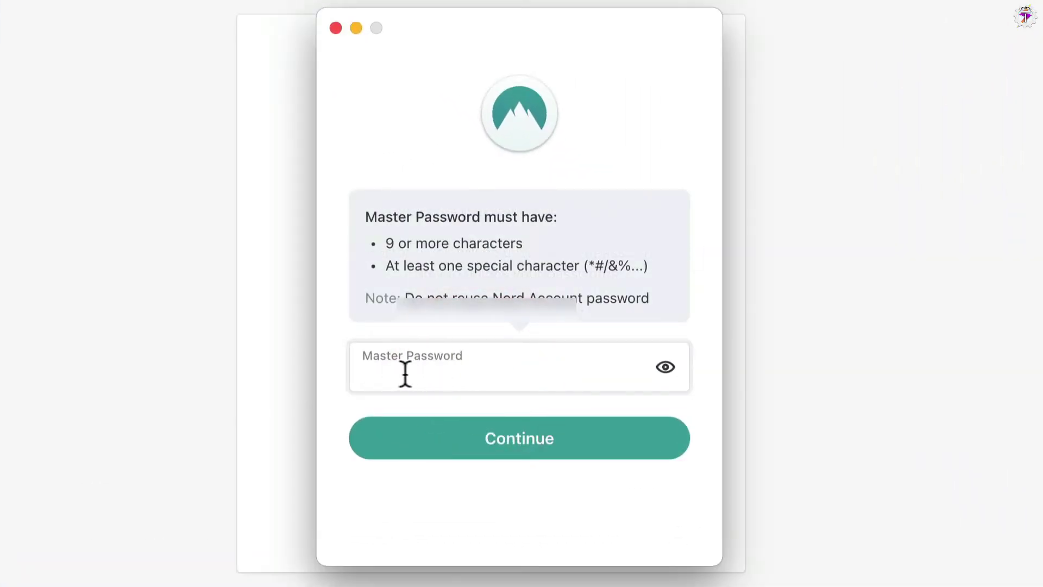
pyautogui.click(345, 373)
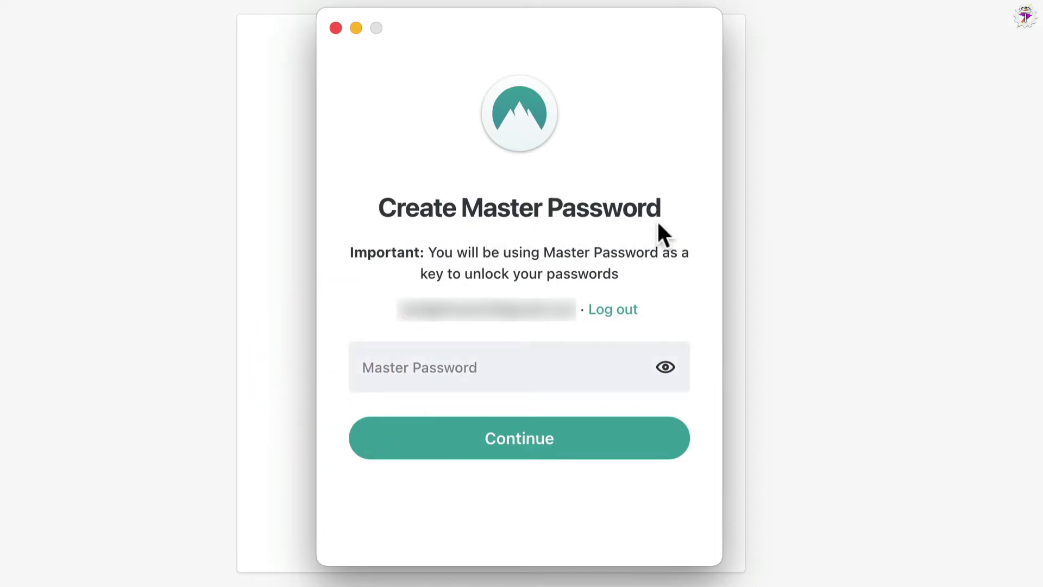
pyautogui.click(596, 348)
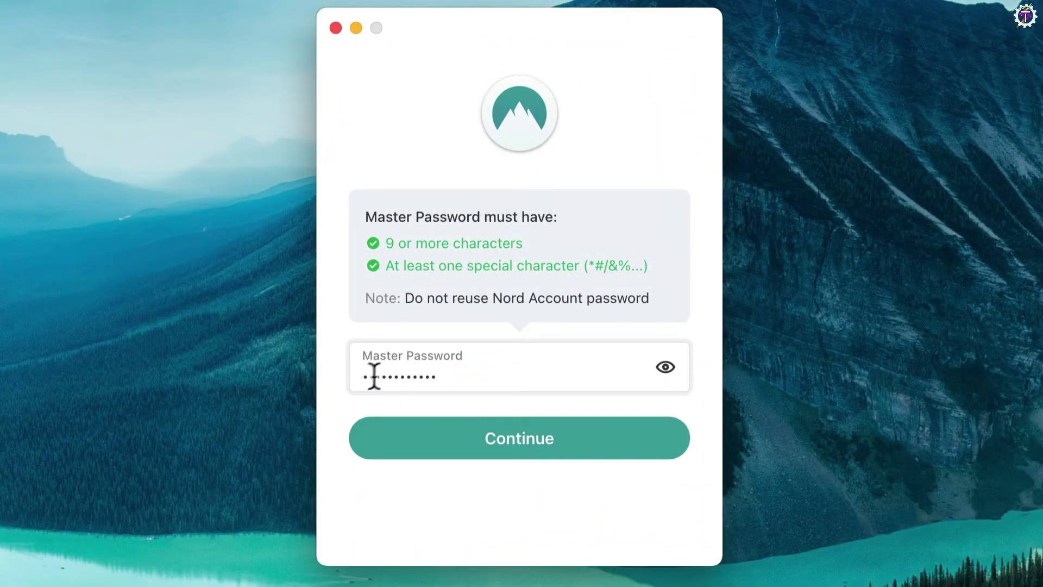
pyautogui.click(513, 455)
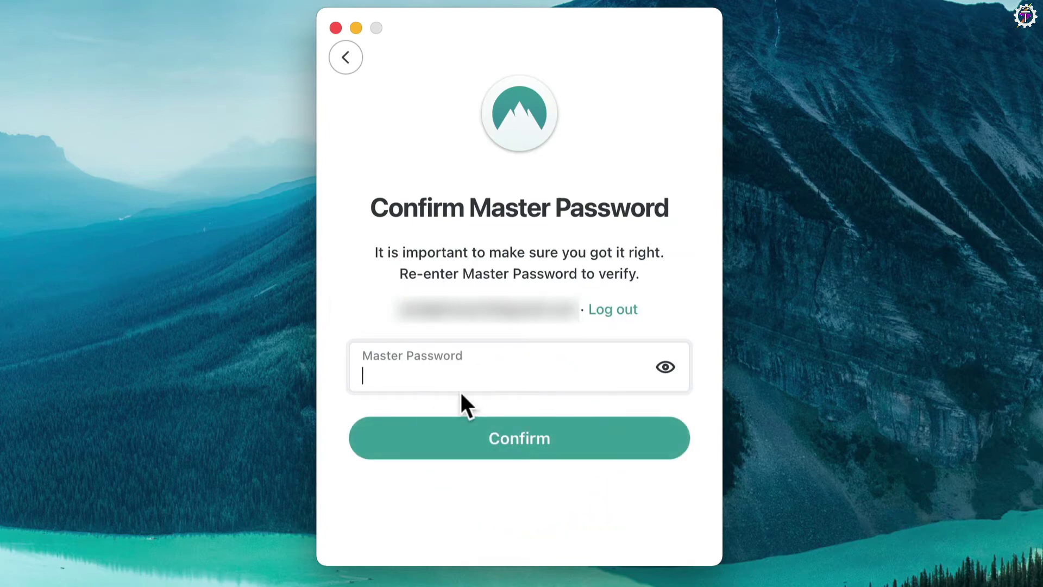
pyautogui.click(519, 451)
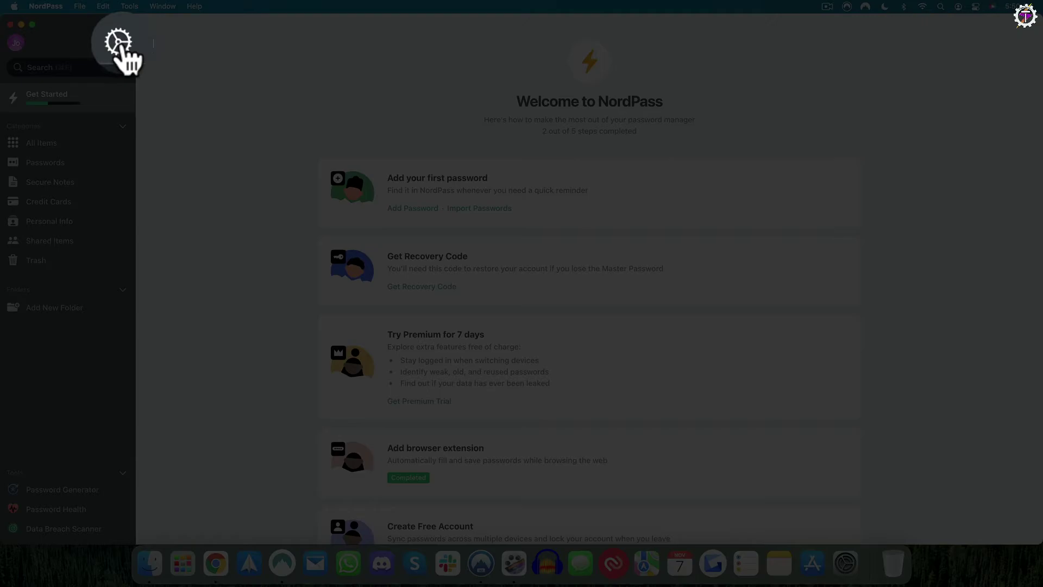
# Step: Open Import Items in the app's Import and Export settings
pyautogui.click(121, 43)
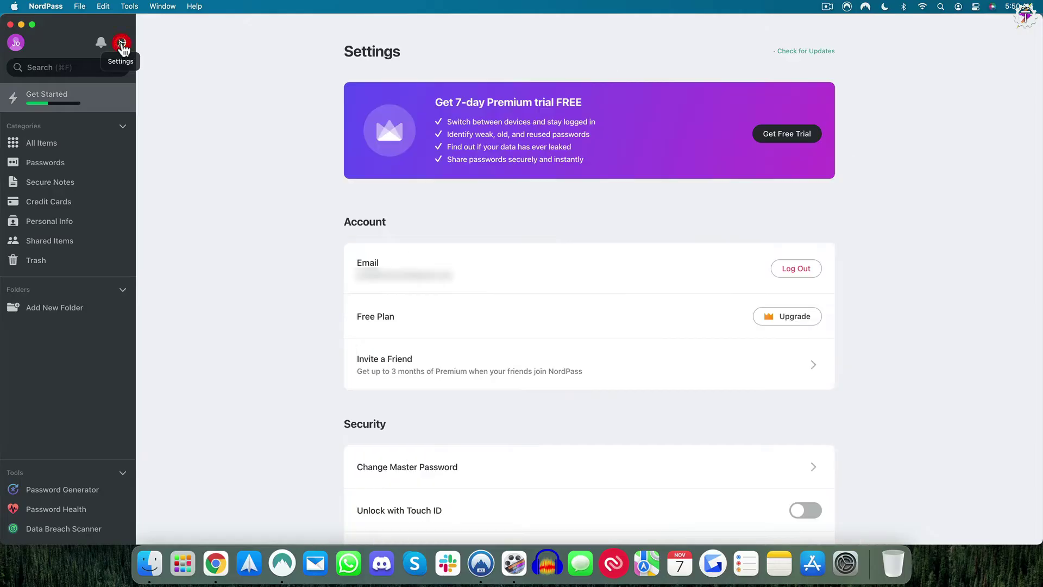
pyautogui.scroll(-5, 229, 130)
pyautogui.scroll(-7, 231, 131)
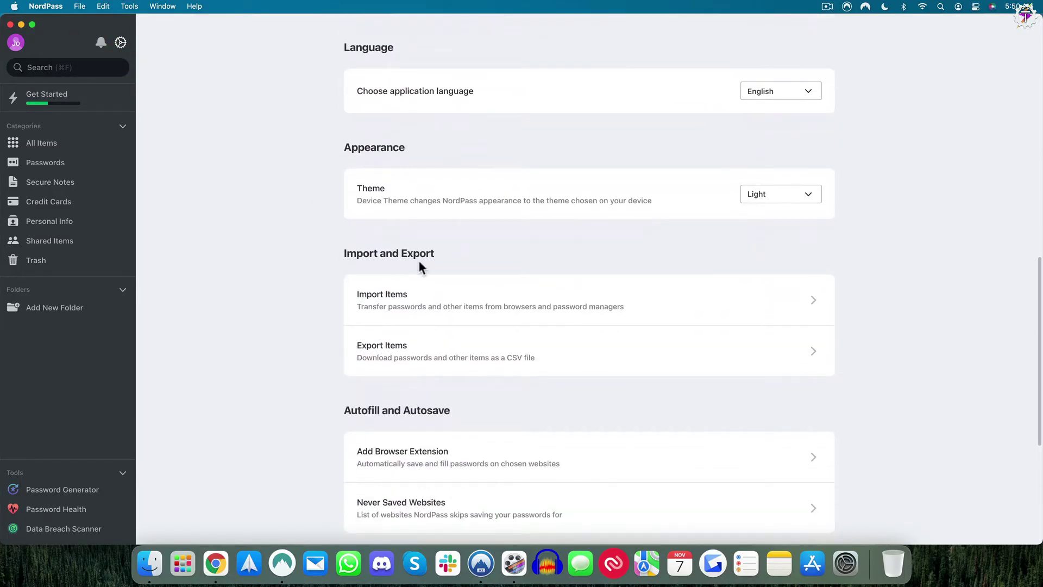
pyautogui.click(429, 299)
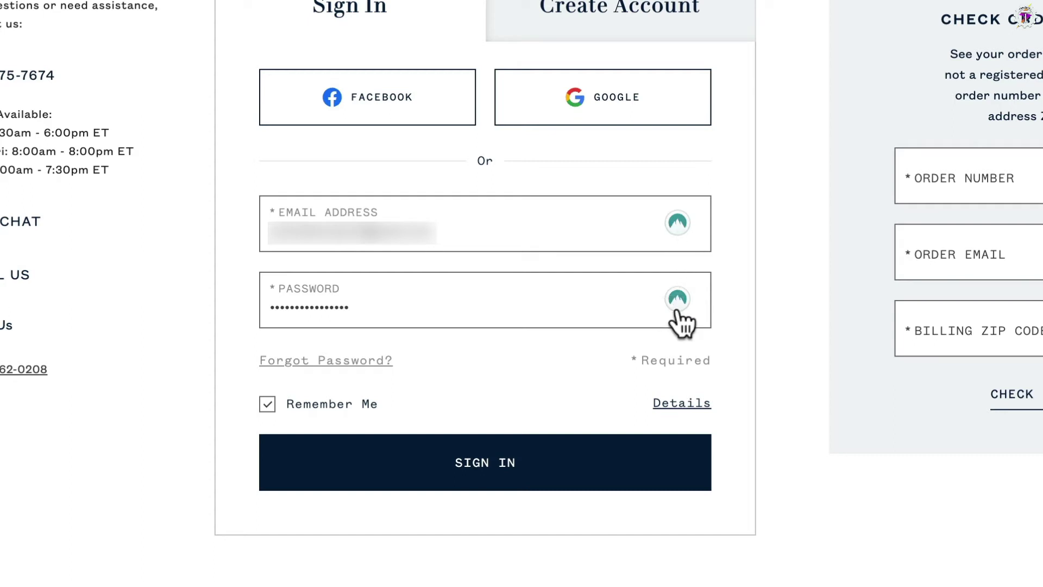
# Step: Check the e-mail field for saved logins, sign in to the Ralph Lauren account and save the login details as Ralphlauren.com in NordPass
pyautogui.click(677, 229)
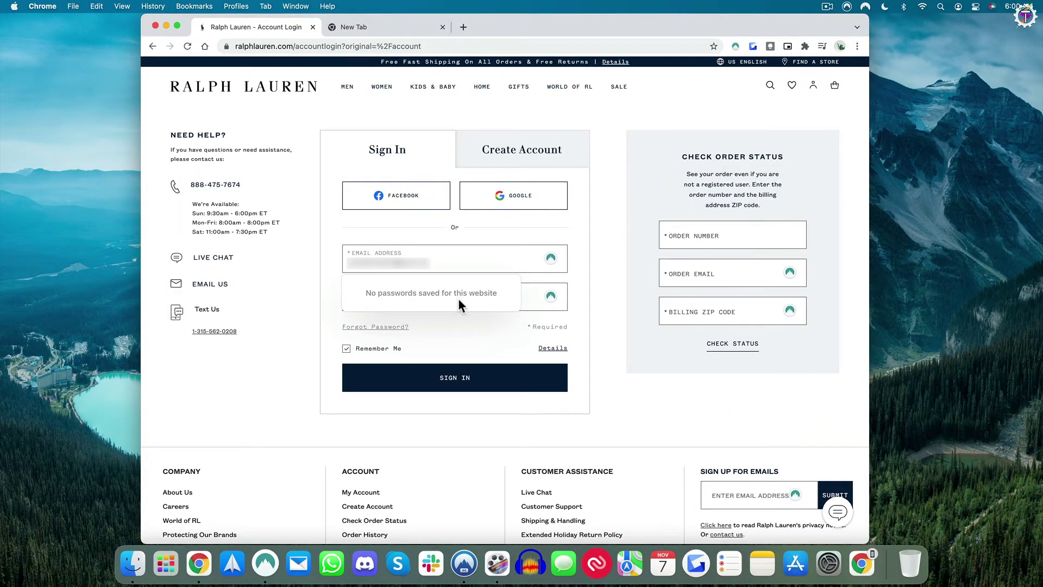
pyautogui.click(575, 284)
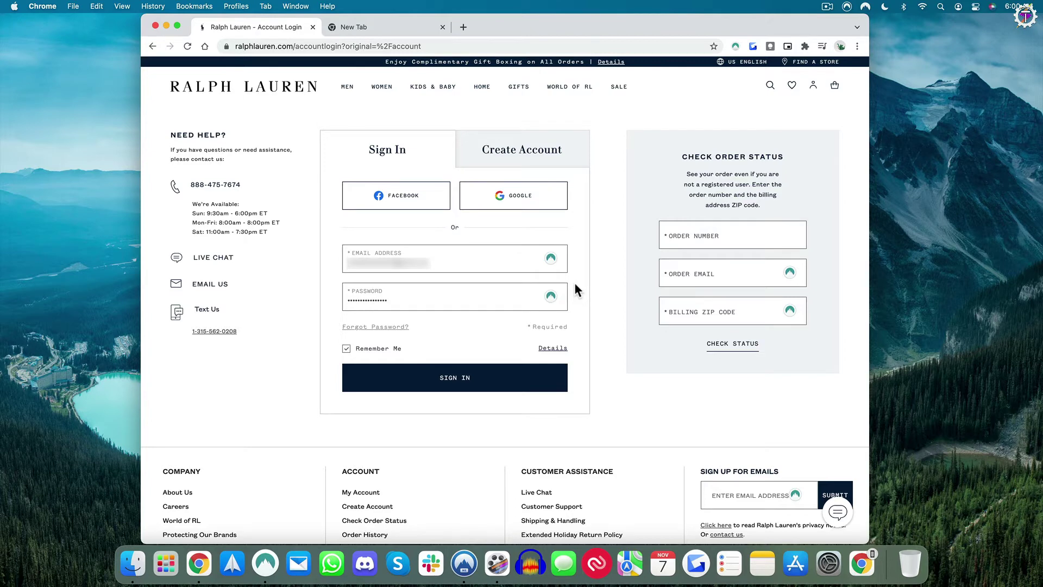
pyautogui.click(454, 387)
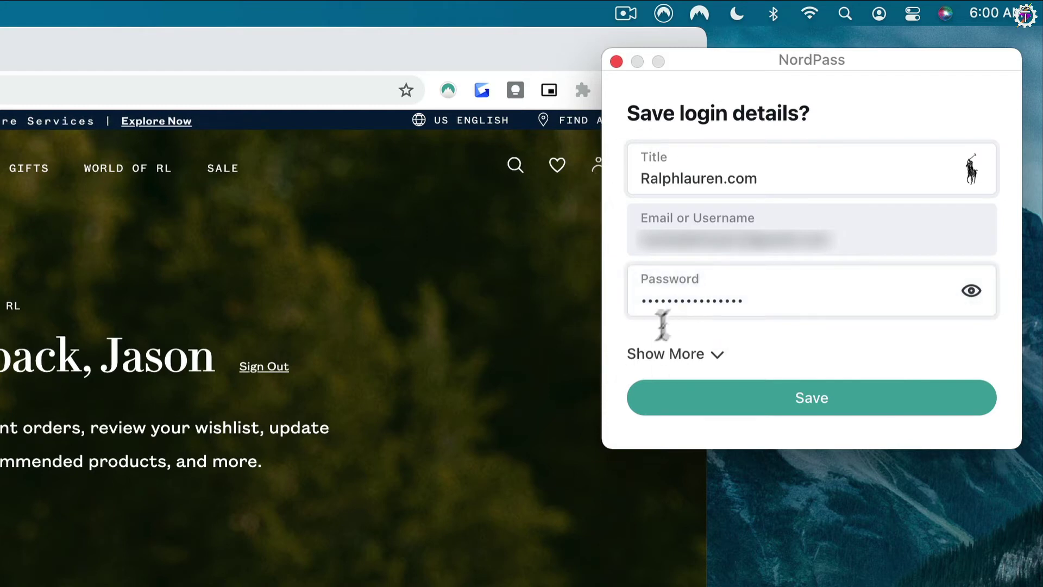
pyautogui.click(813, 396)
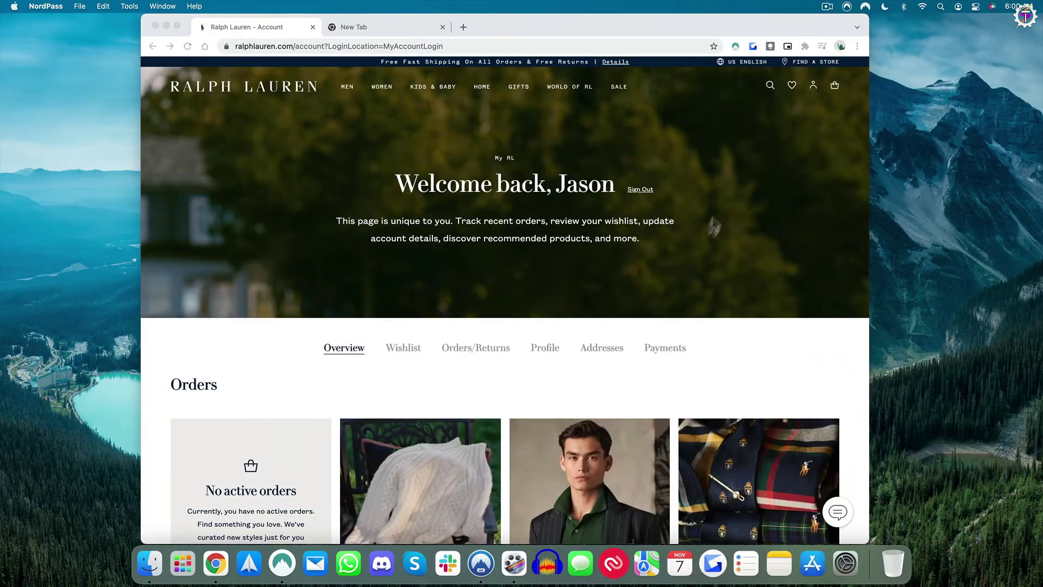
pyautogui.click(711, 166)
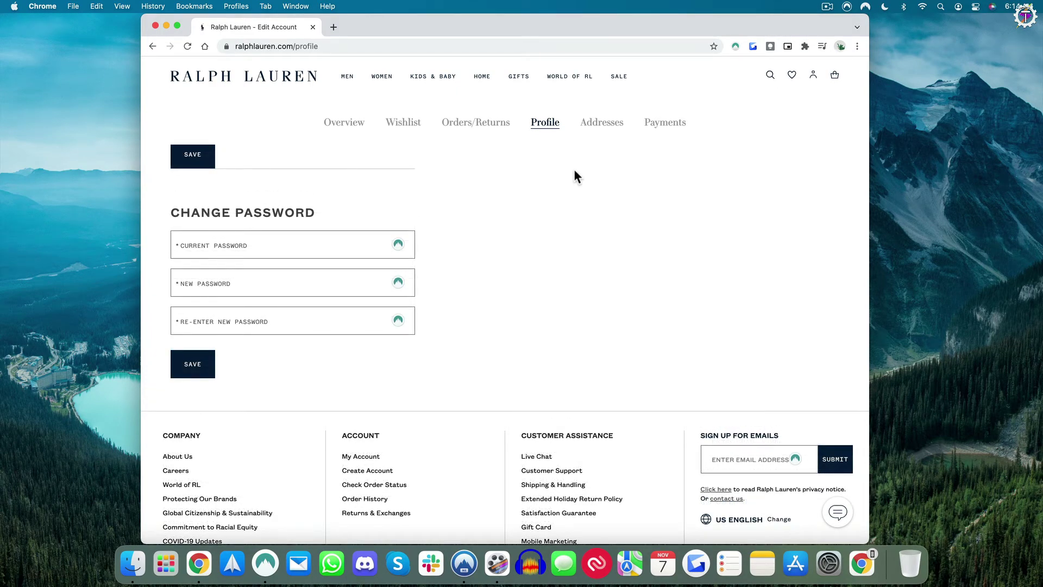
# Step: Fill the current password field of the Ralph Lauren Change Password form from the saved Ralphlauren.com login
pyautogui.click(575, 170)
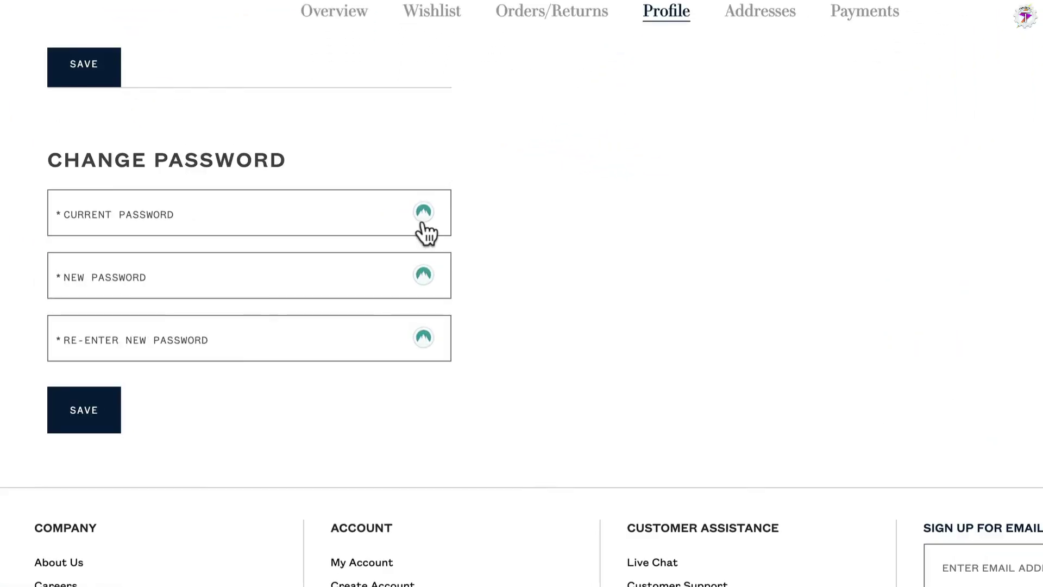
pyautogui.click(423, 217)
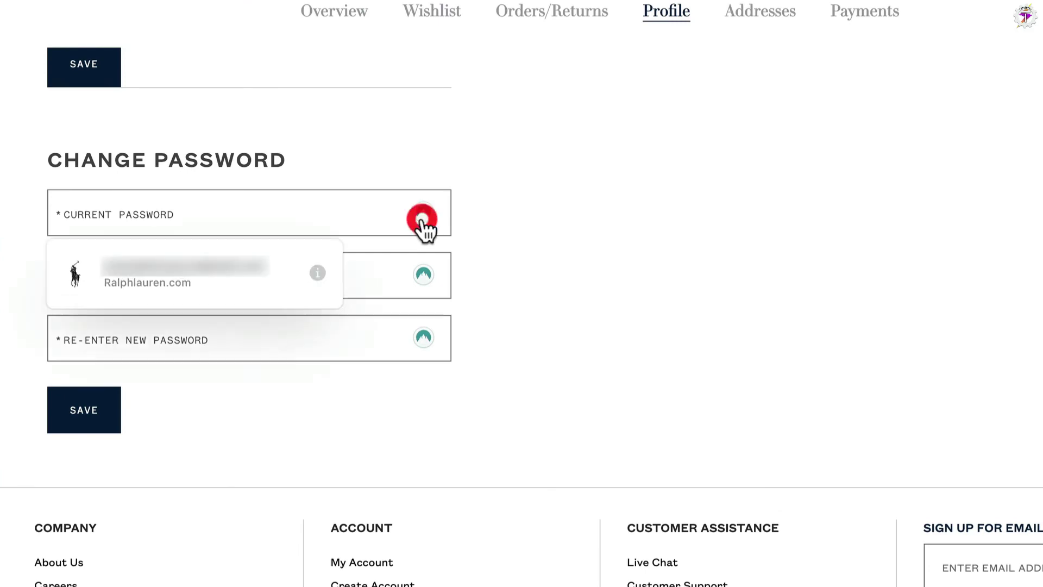
pyautogui.click(225, 276)
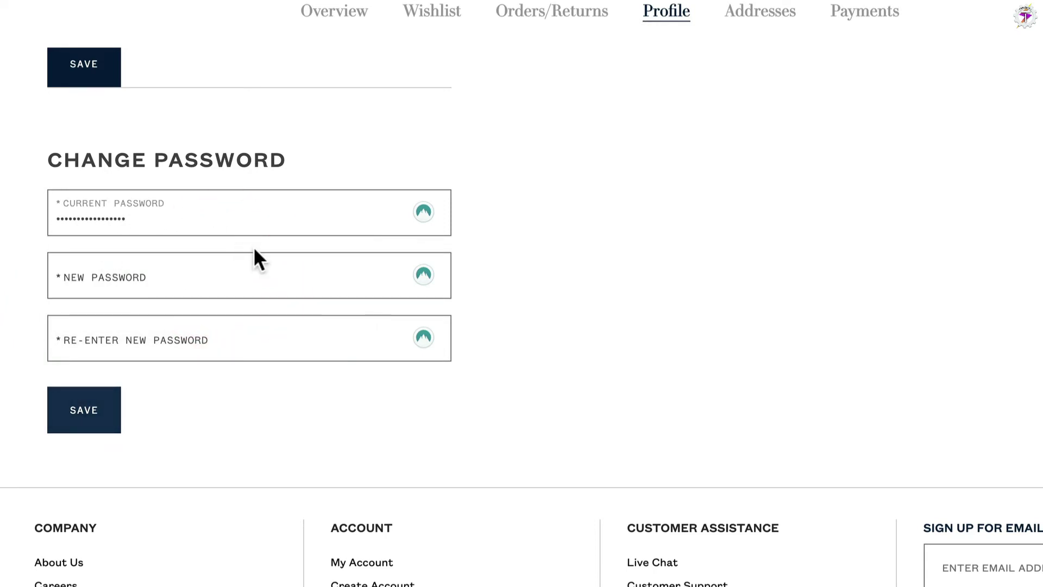
pyautogui.scroll(1, 253, 246)
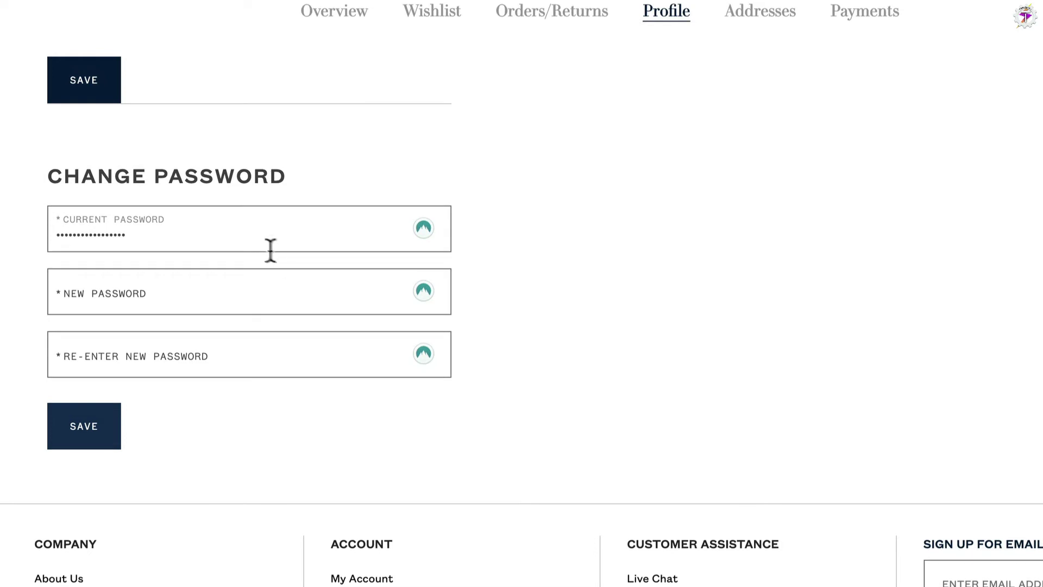
# Step: Show the generator options, use the generated 17-character password as the new password and update the saved Ralphlauren.com login details
pyautogui.click(425, 306)
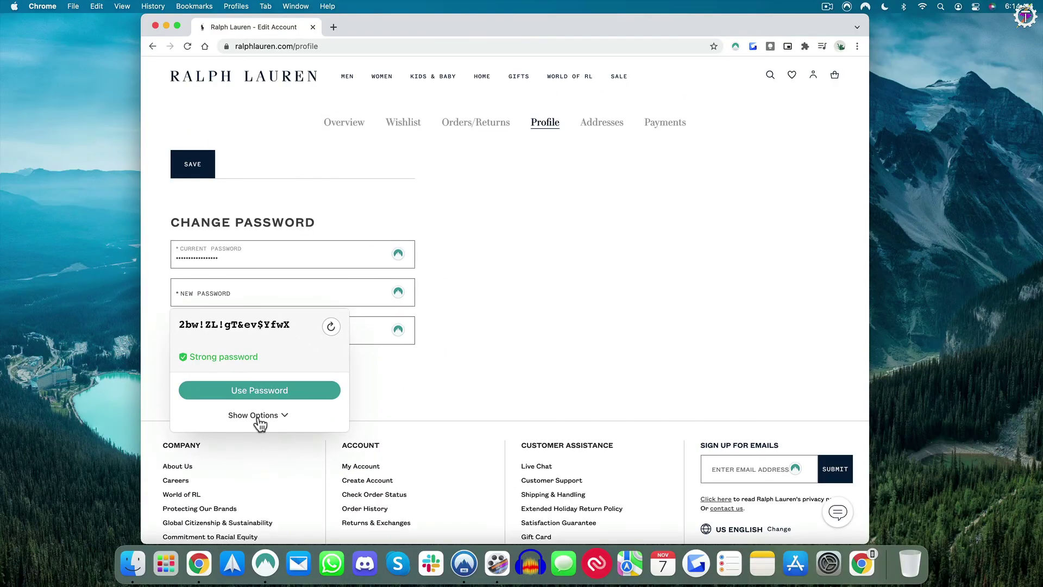
pyautogui.click(259, 416)
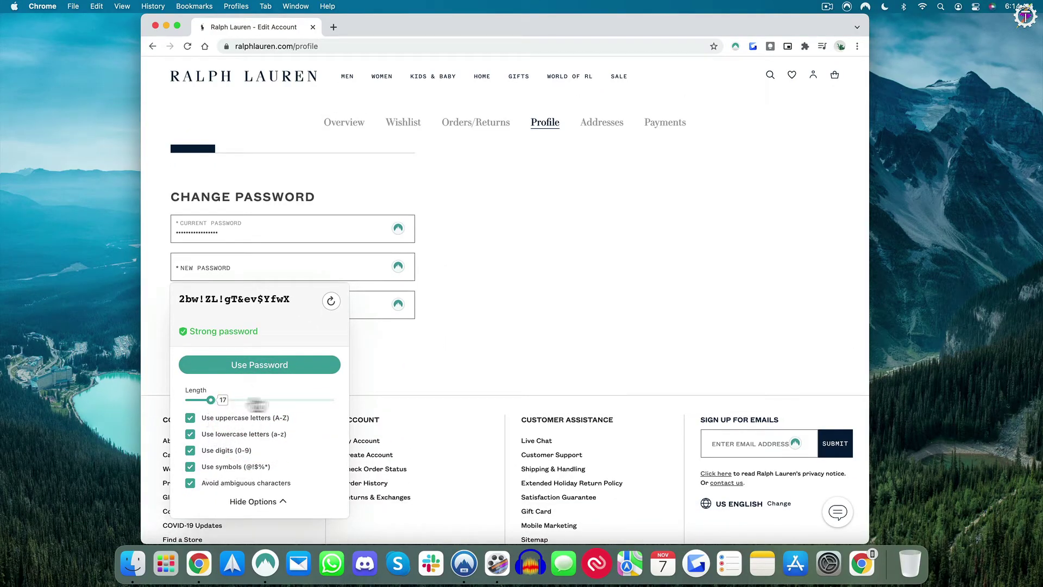
pyautogui.click(259, 369)
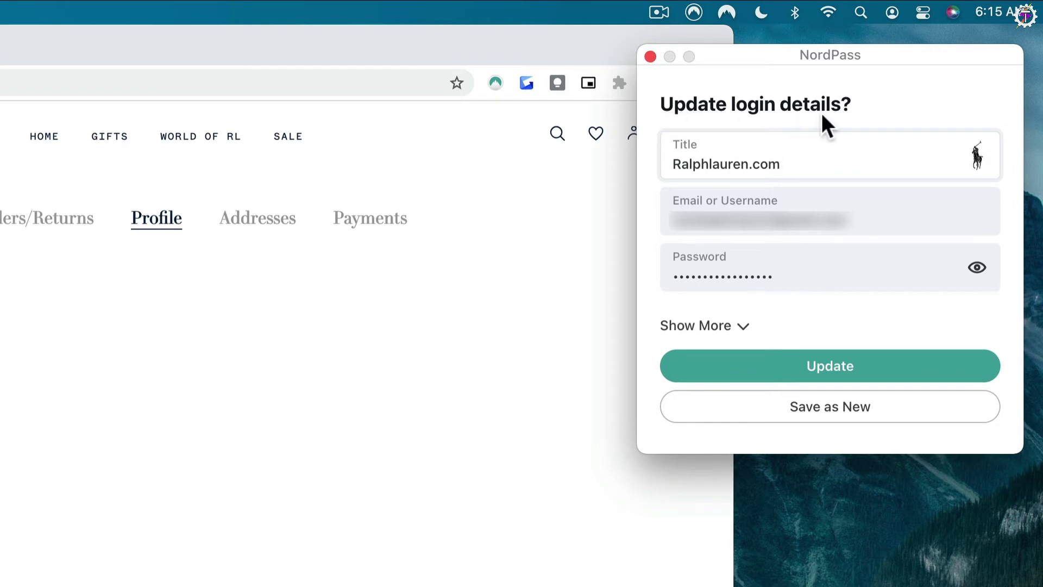
pyautogui.click(850, 375)
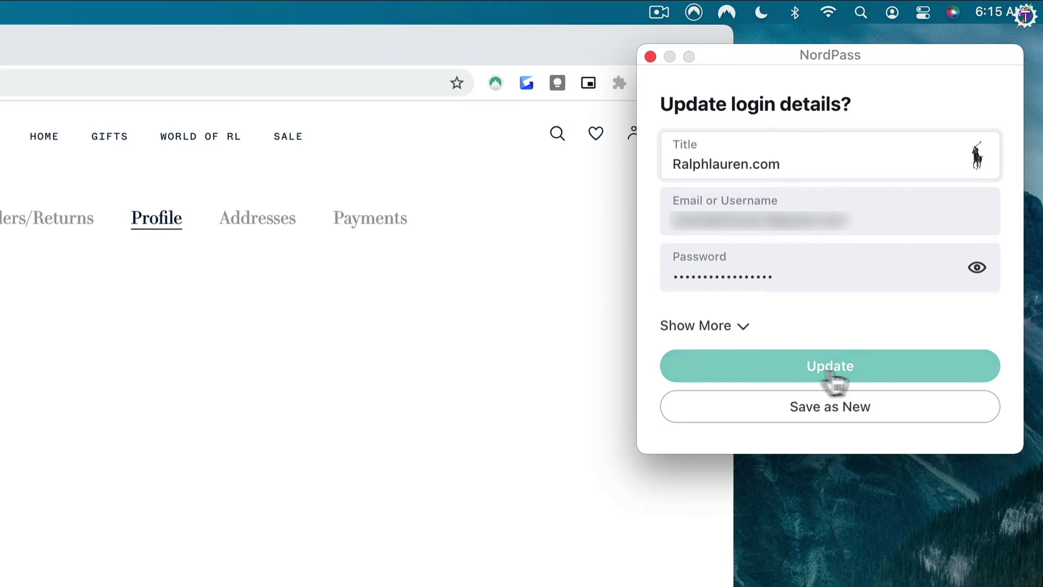
pyautogui.click(849, 378)
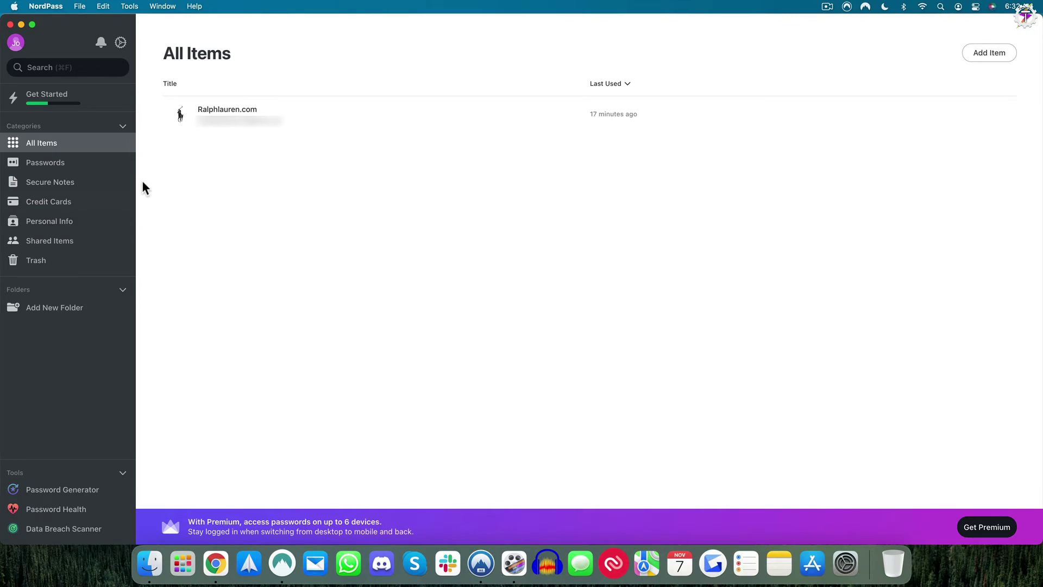
# Step: Create a secure note titled "Secret" with the text "Content"
pyautogui.click(60, 183)
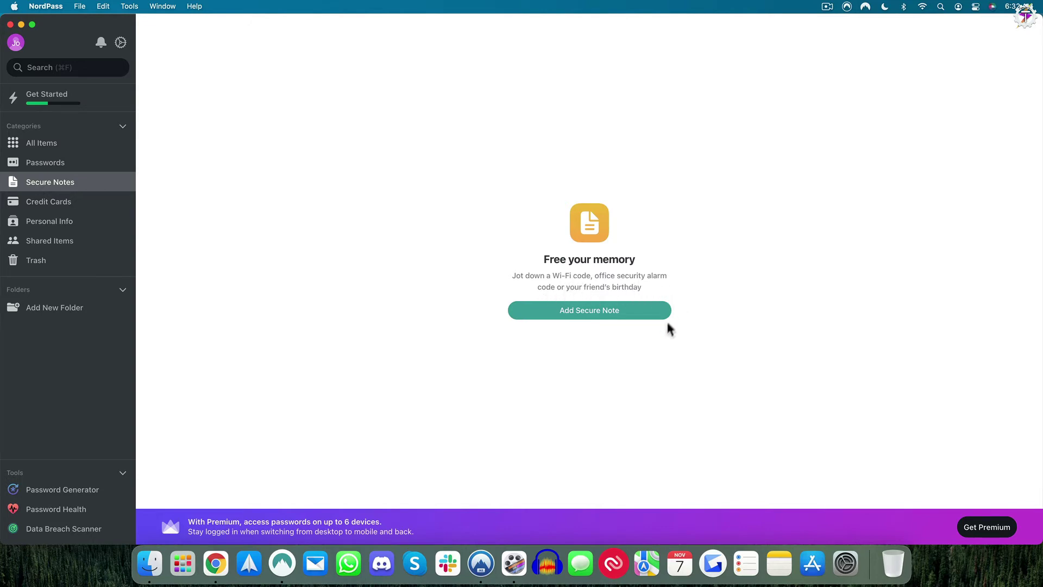
pyautogui.click(543, 314)
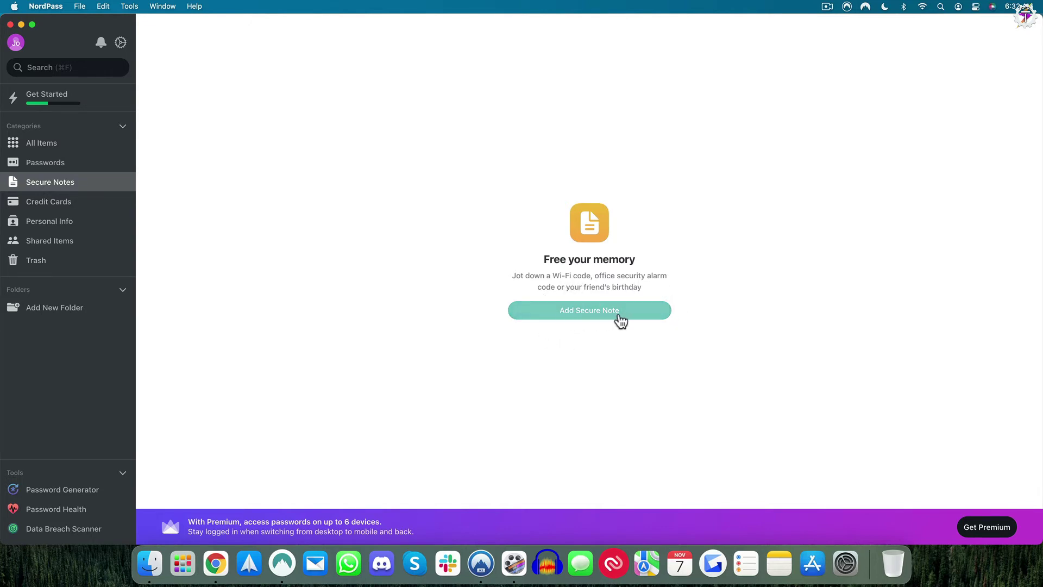
pyautogui.click(589, 318)
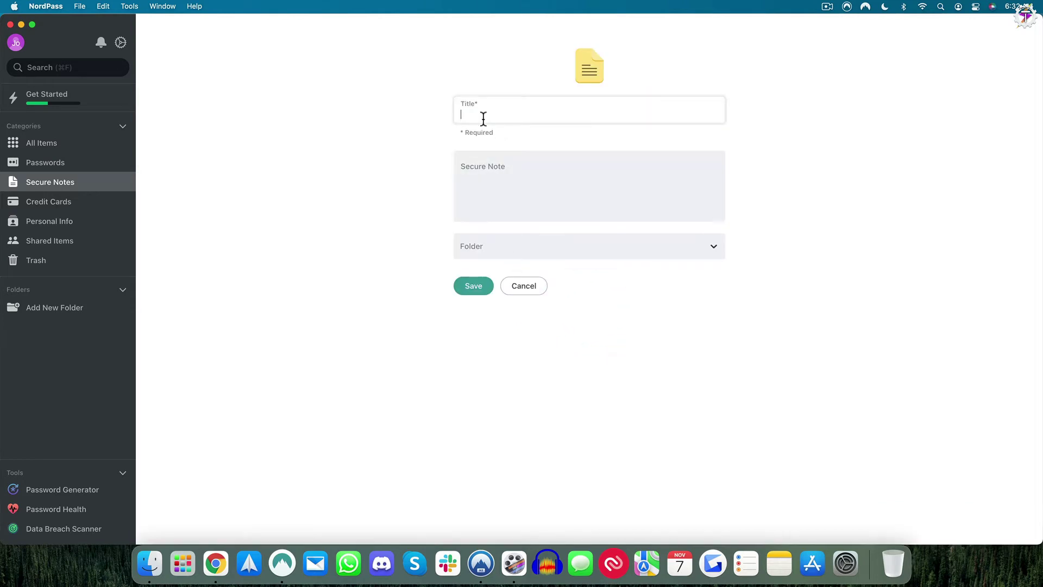
pyautogui.write('Secret')
pyautogui.click(517, 173)
pyautogui.write('C')
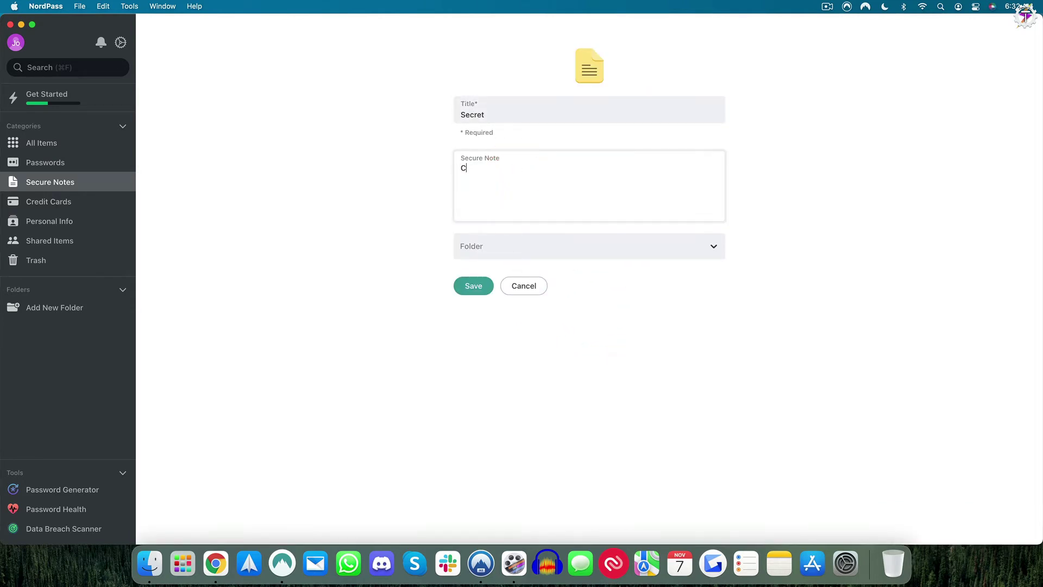
pyautogui.write('ontent')
# Step: Put the note in a new folder named "Secret Stuff", save it and open that folder
pyautogui.click(501, 249)
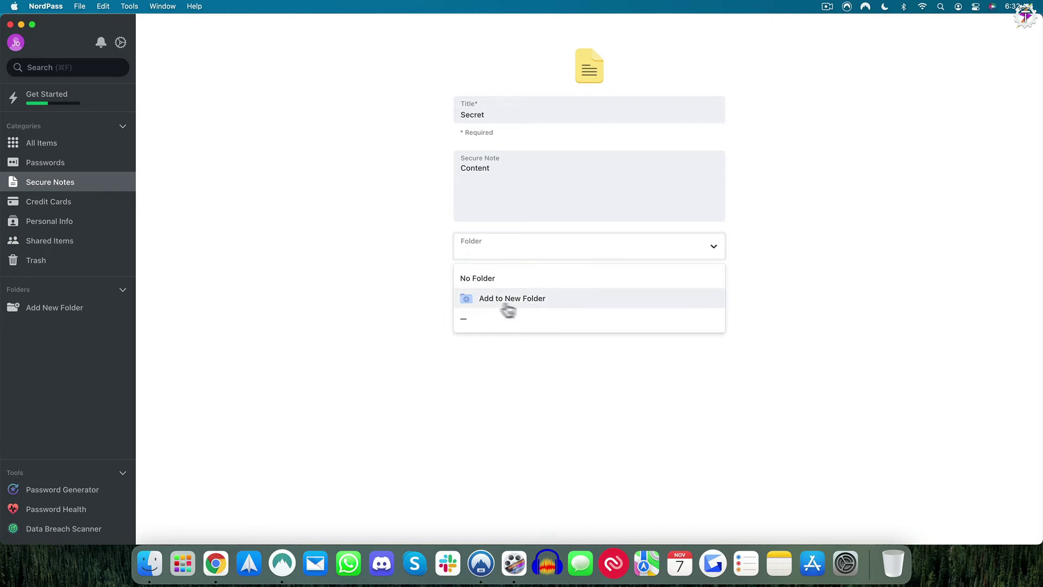
pyautogui.click(539, 304)
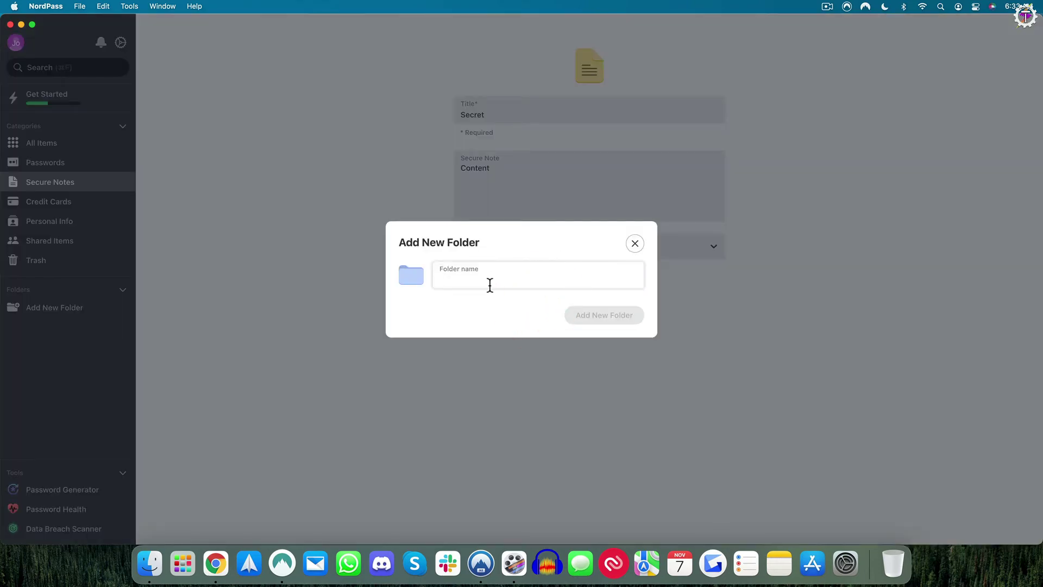
pyautogui.write('Secret Stuf')
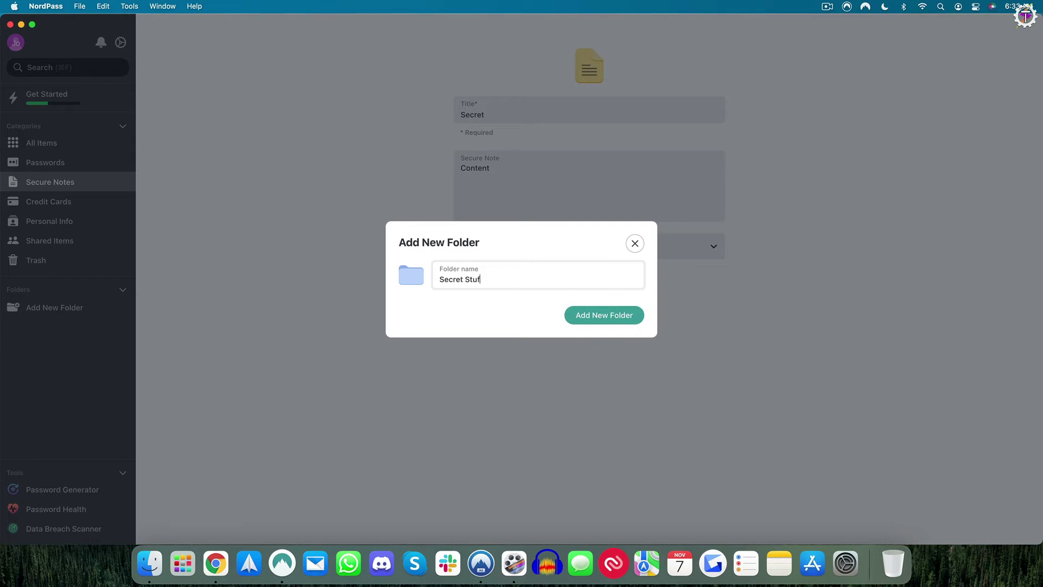
pyautogui.write('f')
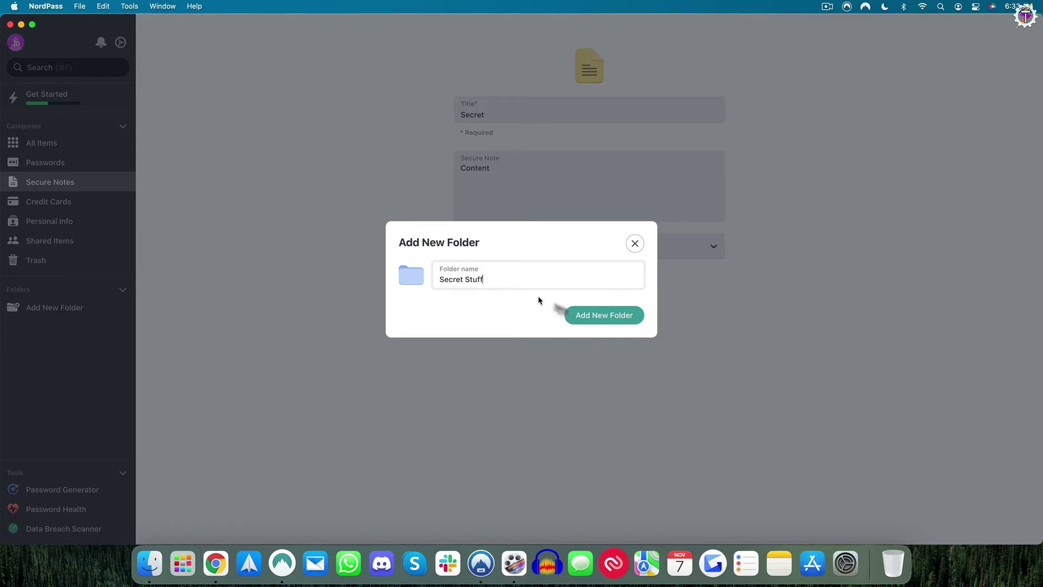
pyautogui.click(600, 320)
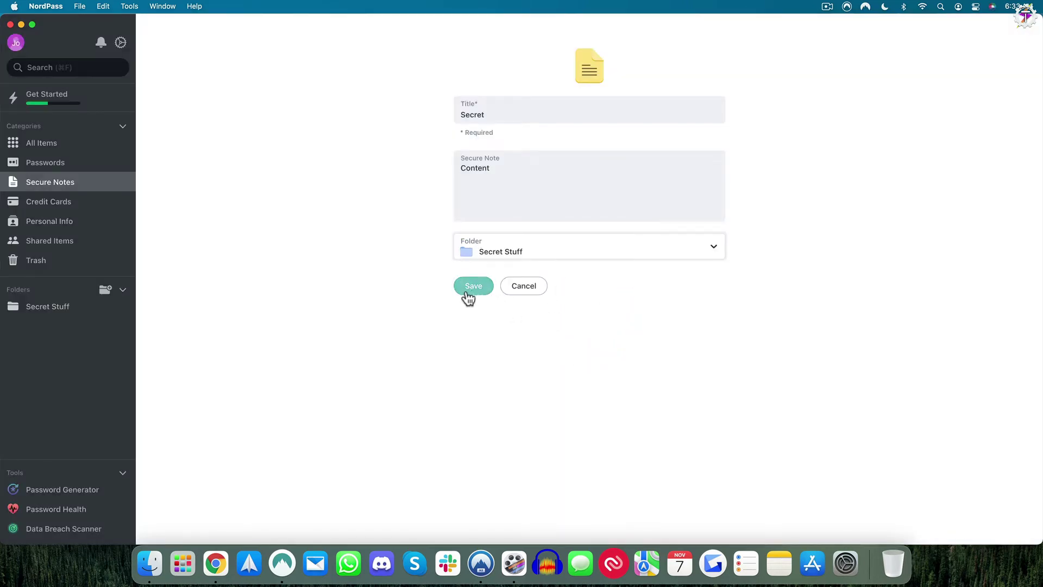
pyautogui.click(468, 292)
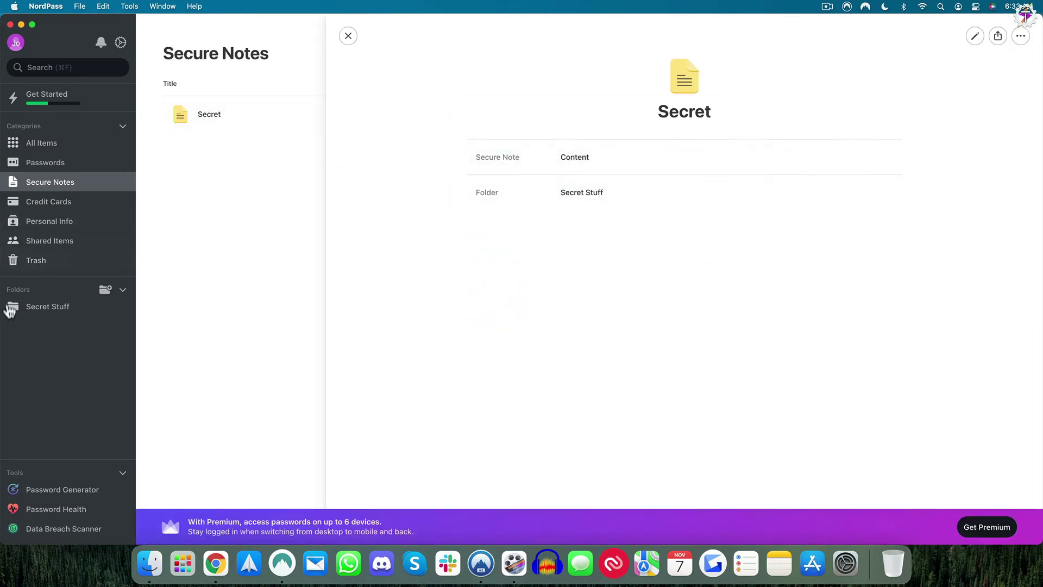
pyautogui.click(42, 308)
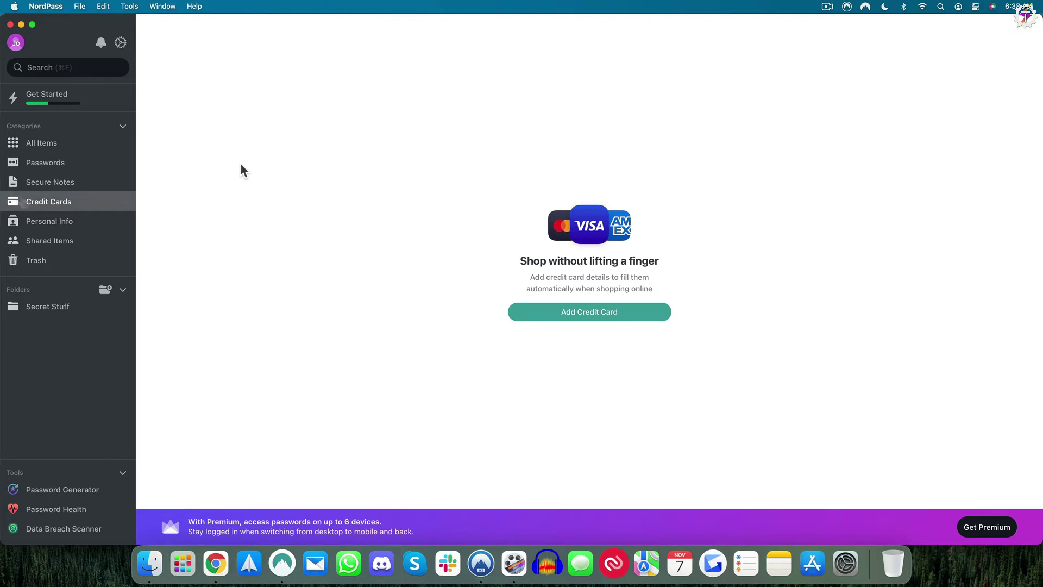
# Step: Open the forms for adding a credit card and personal info, and examine the personal info fields
pyautogui.click(48, 205)
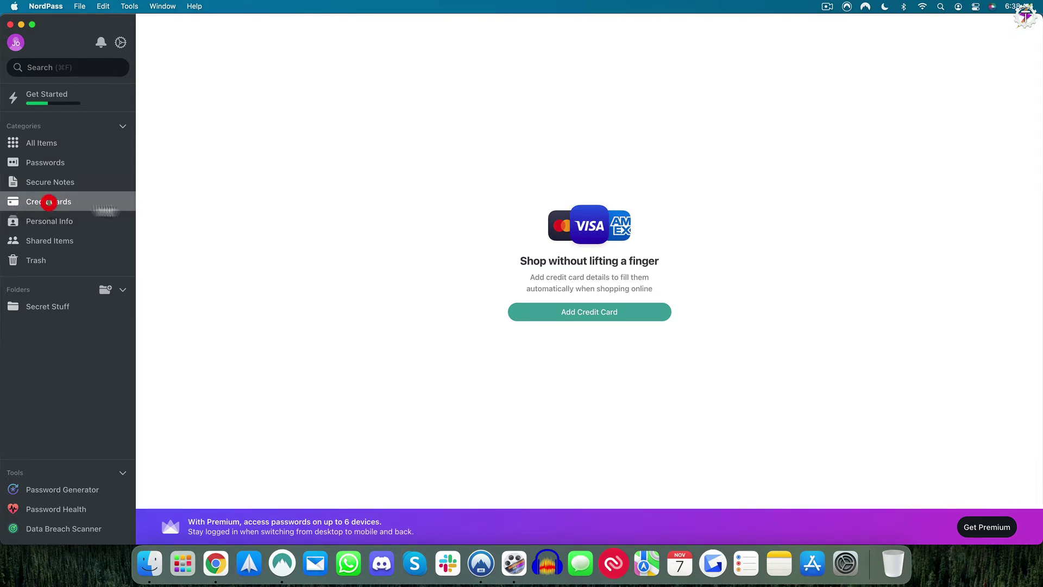
pyautogui.click(583, 321)
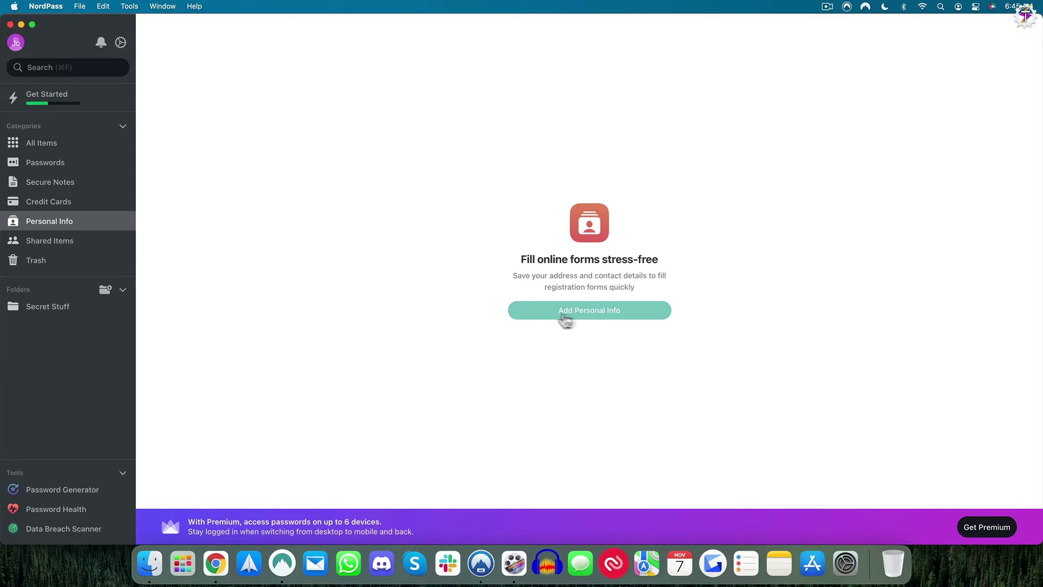
pyautogui.click(600, 319)
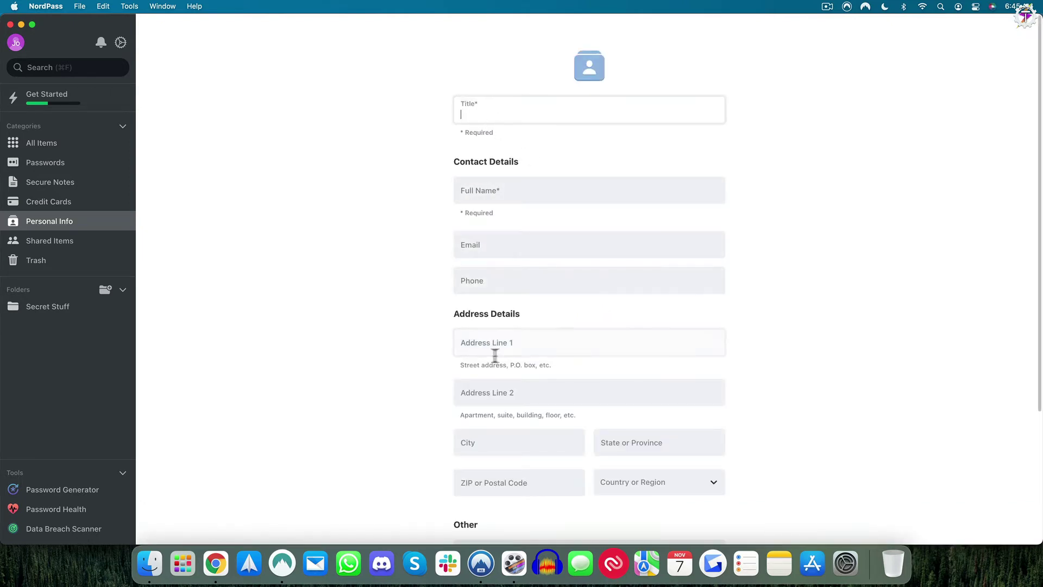
pyautogui.scroll(-5, 519, 349)
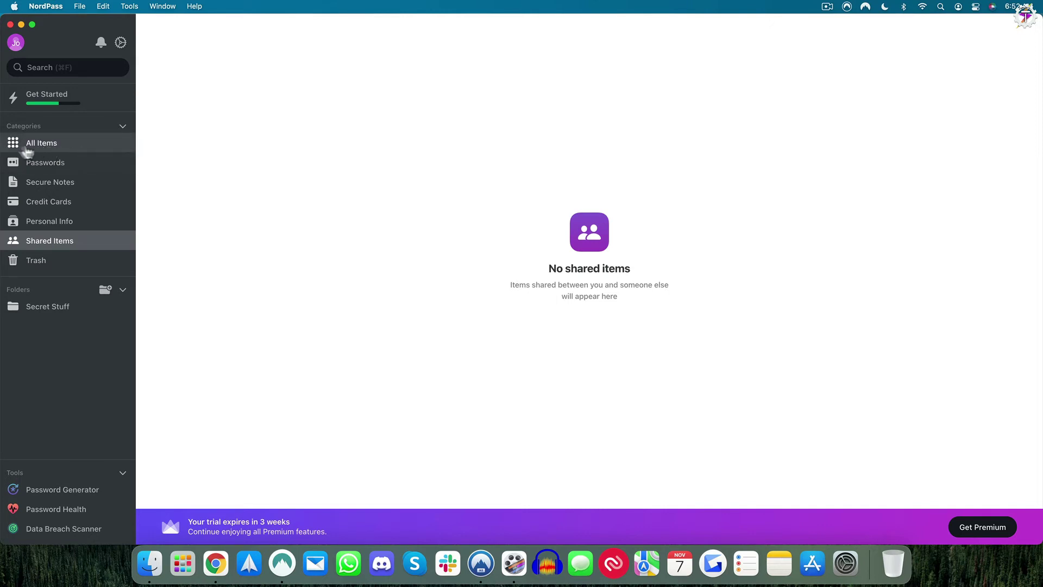
# Step: Open sharing for the Ralphlauren.com login from all items and enter the recipient's e-mail address
pyautogui.click(60, 143)
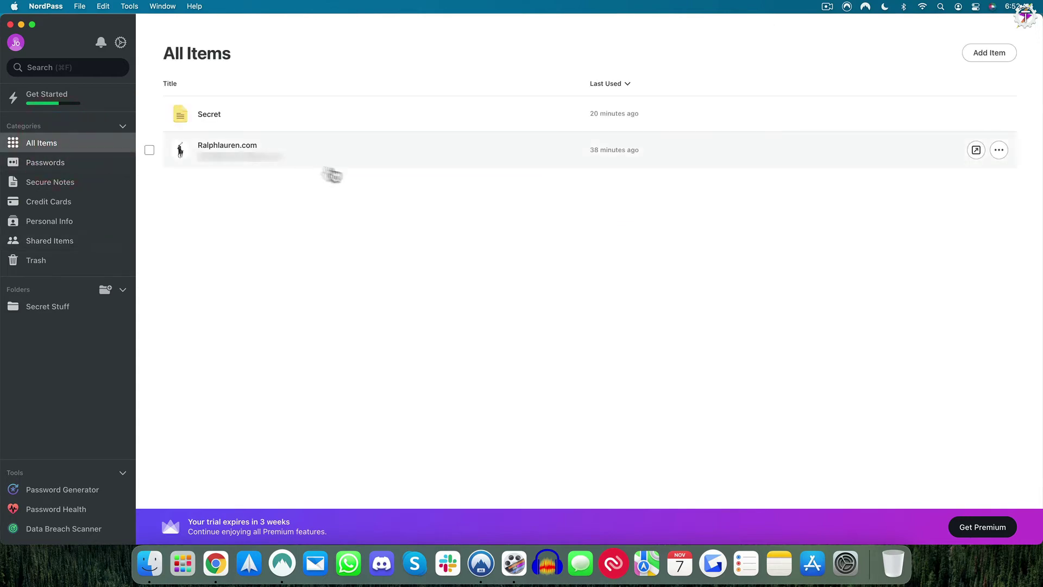
pyautogui.moveTo(997, 155)
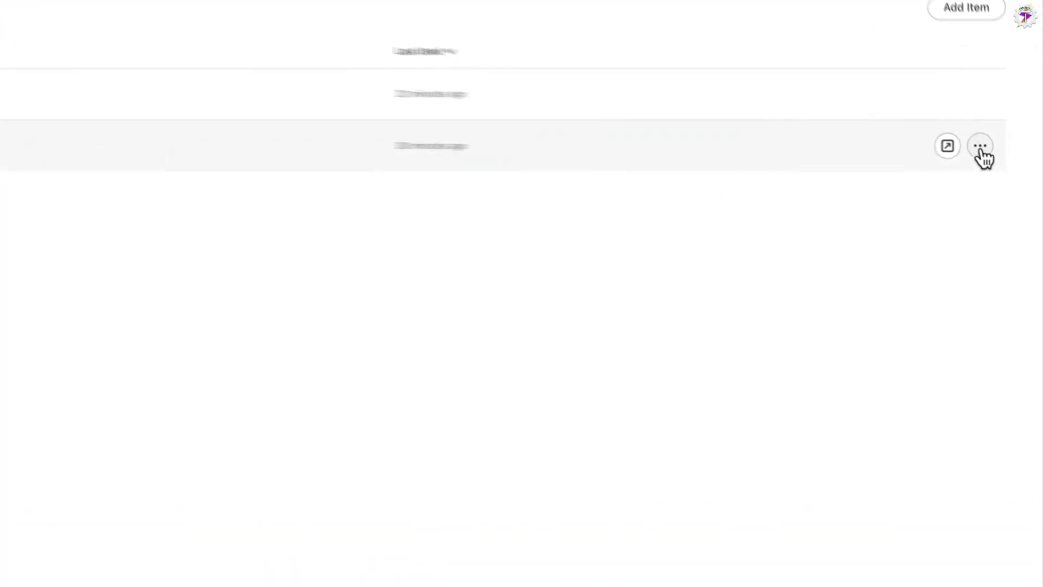
pyautogui.click(980, 147)
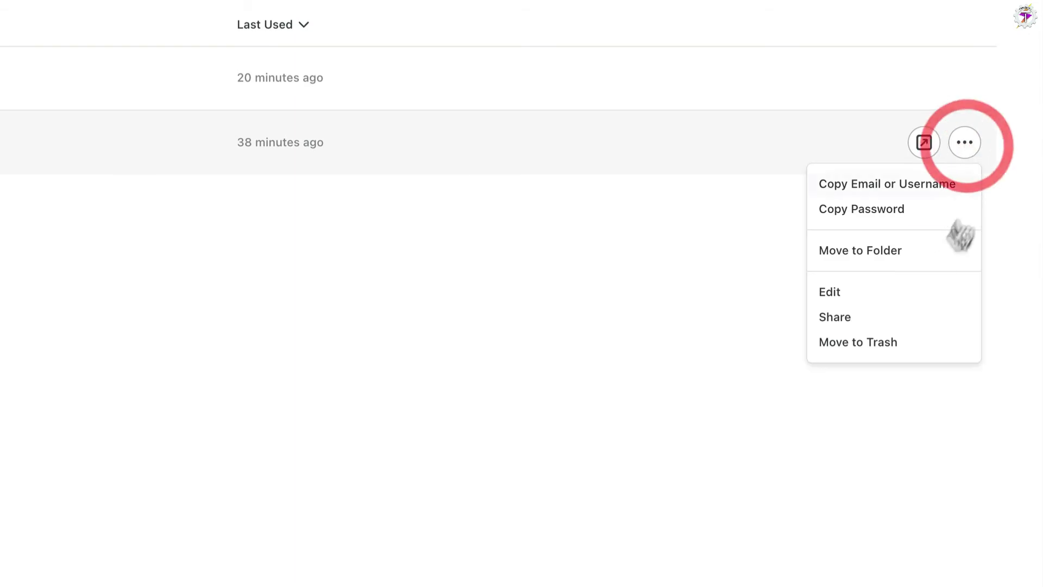
pyautogui.click(881, 326)
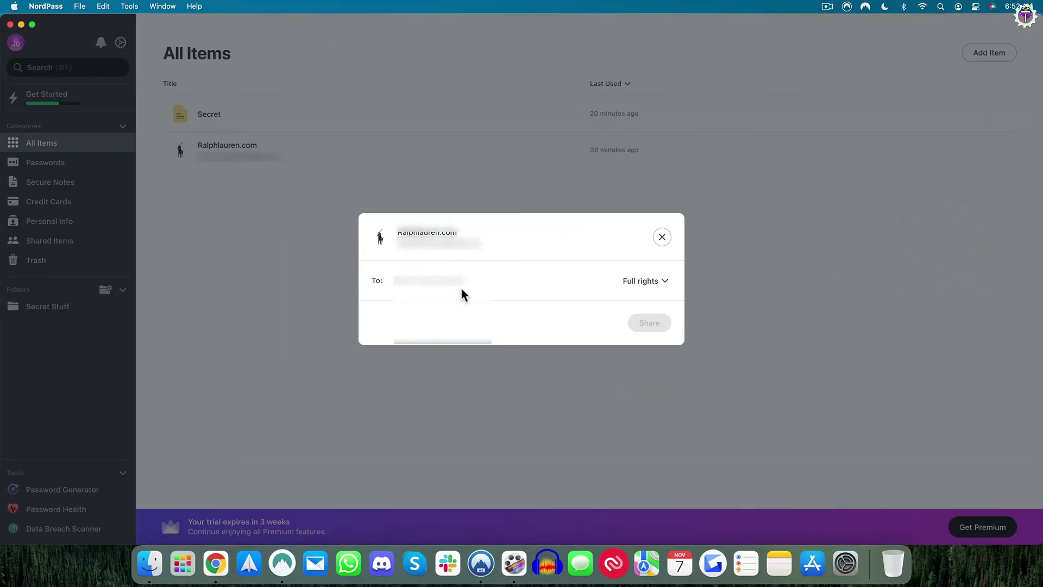
pyautogui.press('super+v')
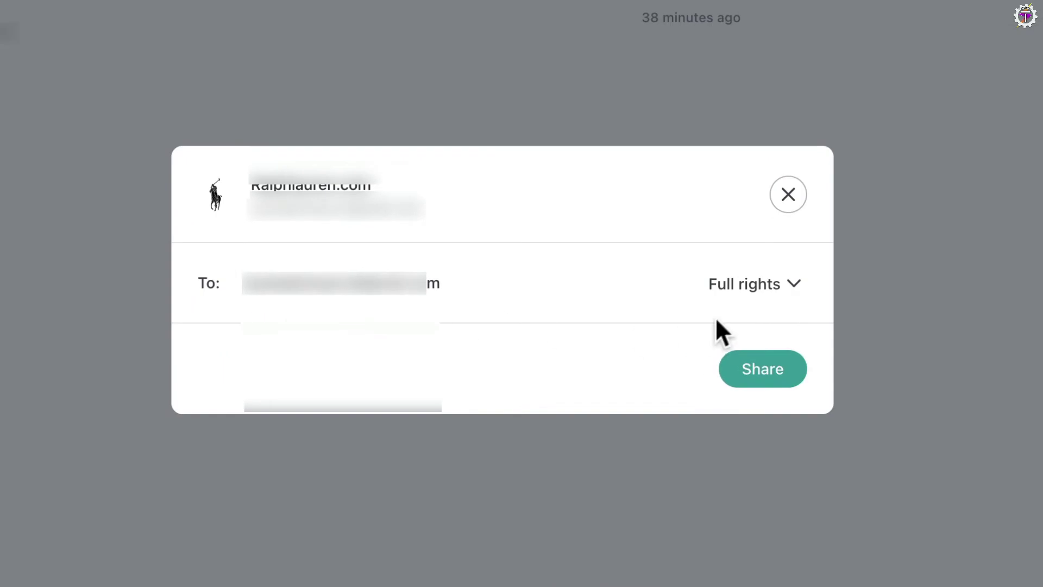
# Step: Give the recipient Limited rights and share the Ralphlauren.com login
pyautogui.click(736, 290)
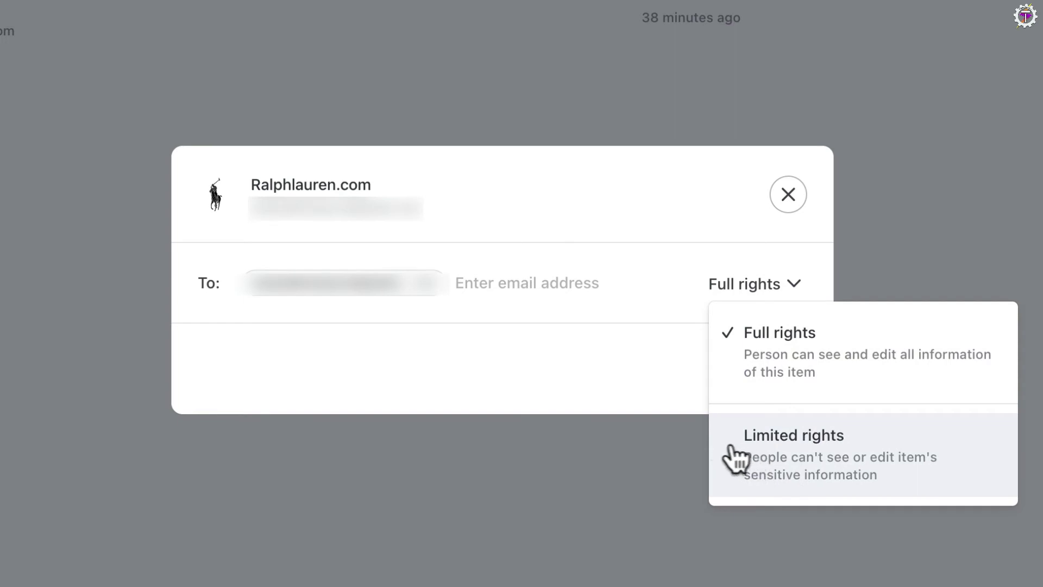
pyautogui.click(809, 445)
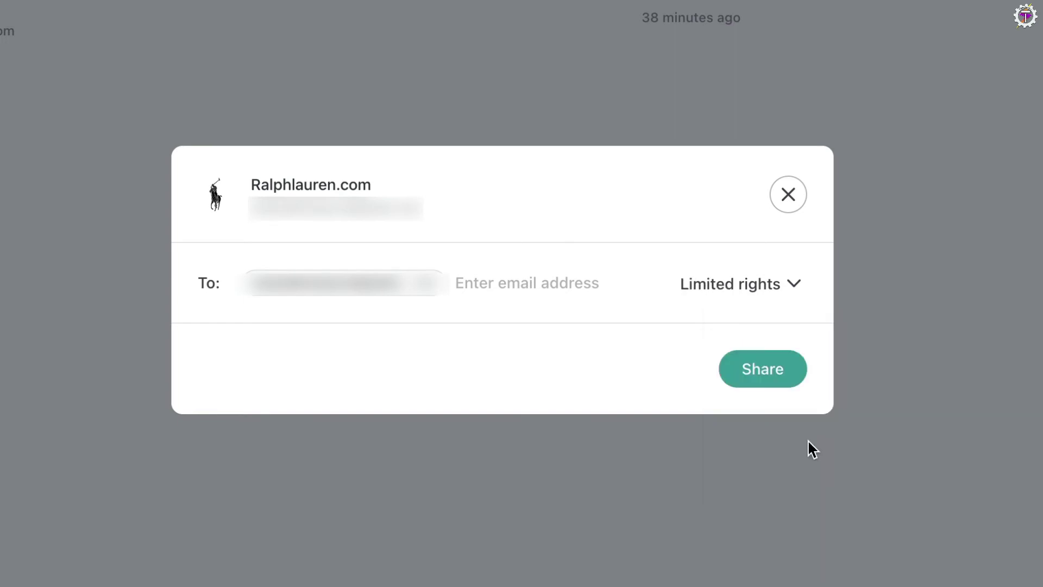
pyautogui.click(727, 285)
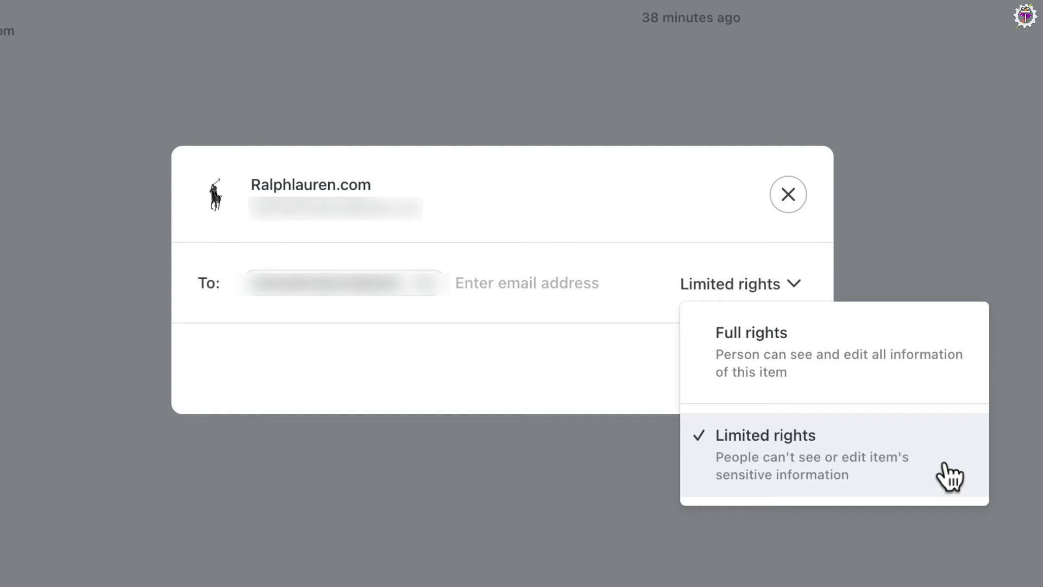
pyautogui.click(767, 446)
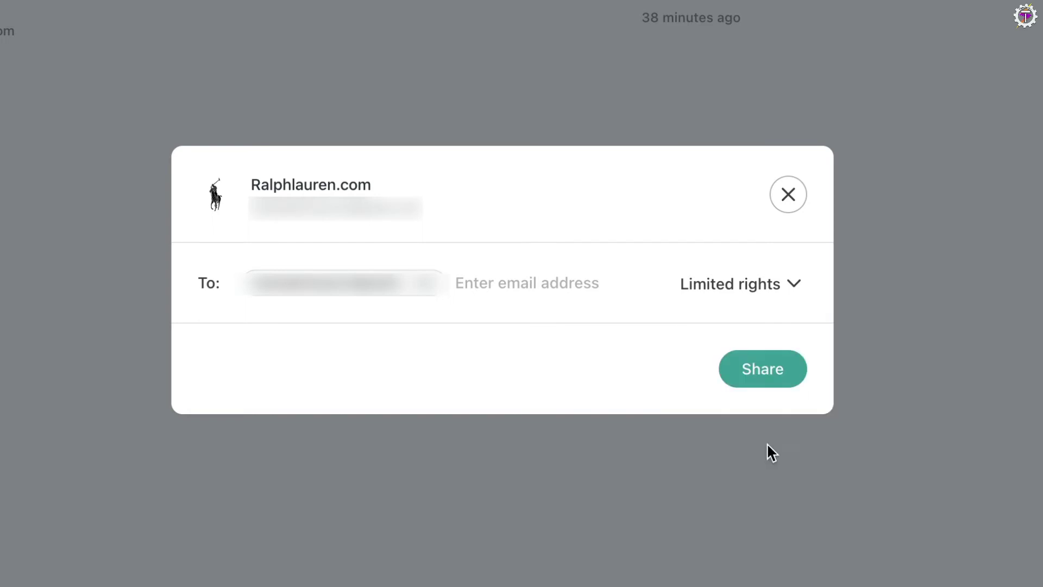
pyautogui.click(759, 377)
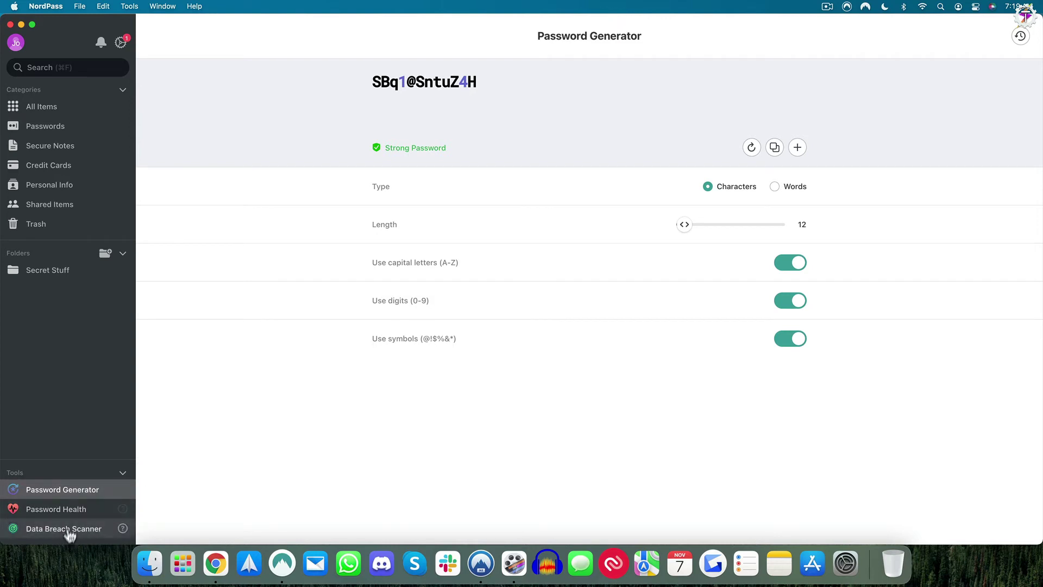
# Step: Open the password generator and set the generated password's length to 32 characters
pyautogui.click(69, 492)
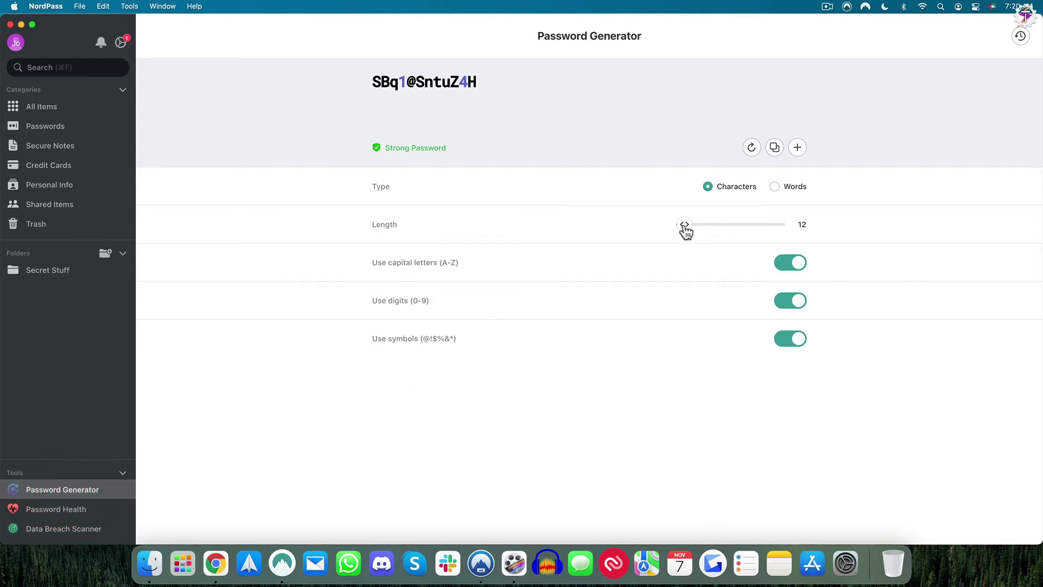
pyautogui.moveTo(686, 230); pyautogui.dragTo(726, 224)
# Step: Try the generator with capital letters, digits and symbols switched off one at a time, and with the Words type
pyautogui.click(793, 264)
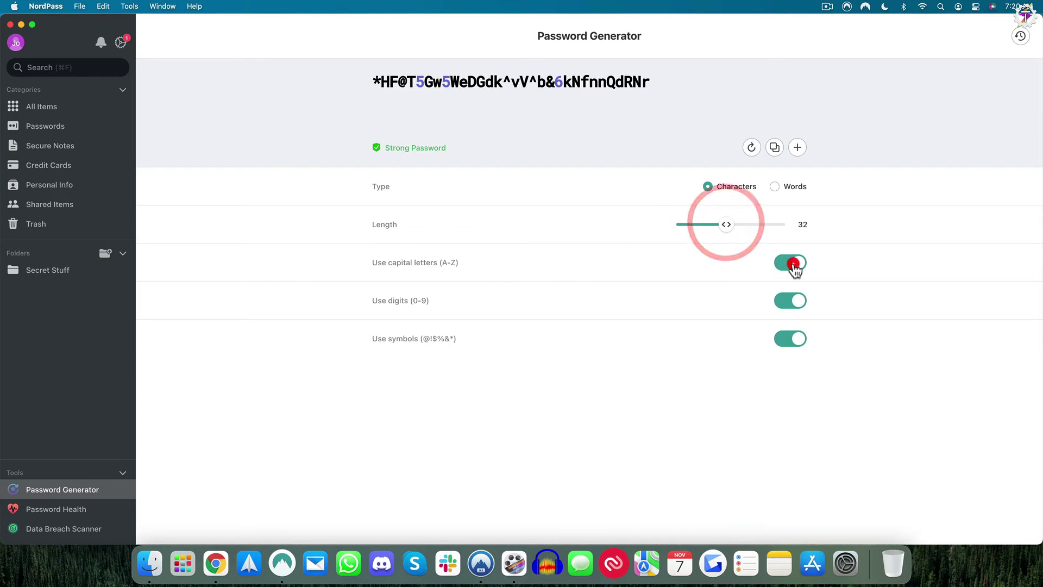
pyautogui.click(793, 265)
pyautogui.click(794, 300)
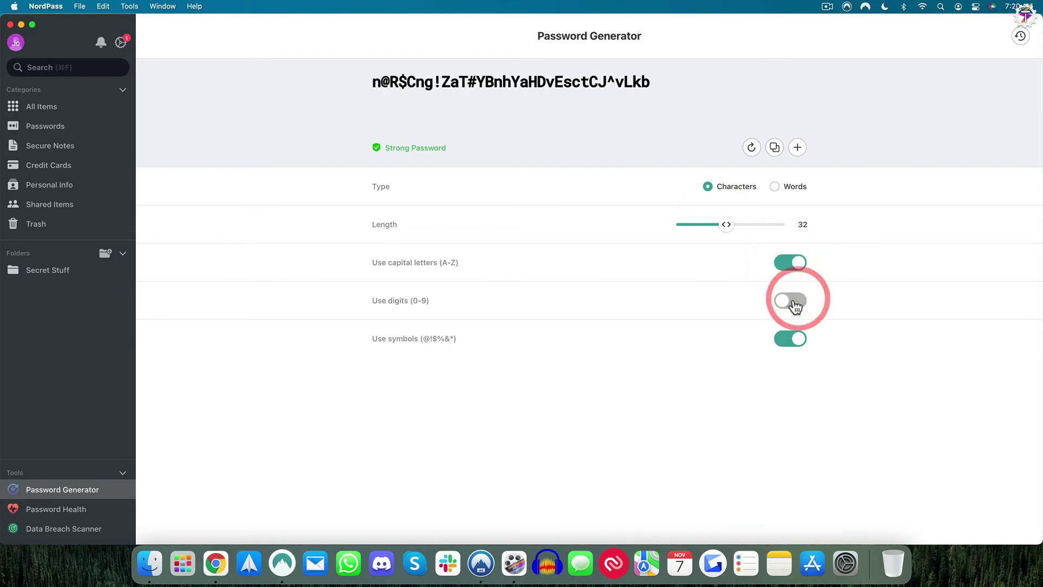
pyautogui.click(794, 300)
pyautogui.click(796, 340)
pyautogui.click(794, 339)
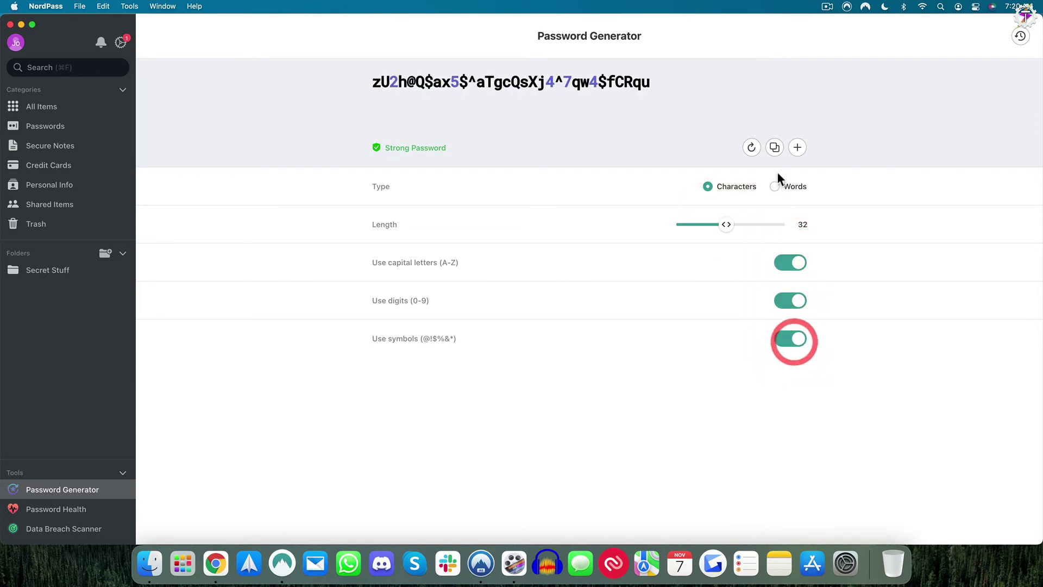
pyautogui.click(774, 188)
pyautogui.click(736, 186)
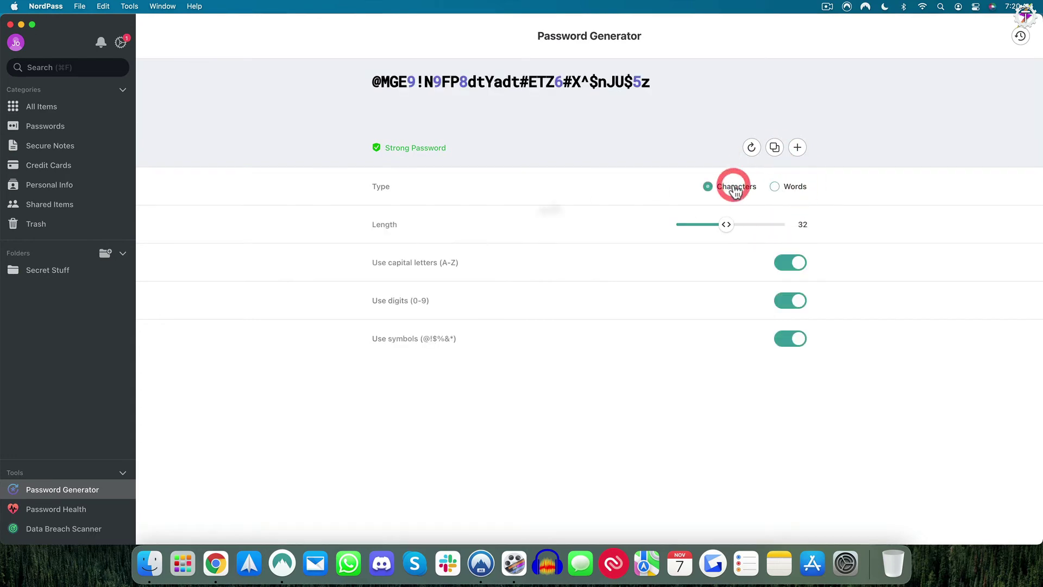
# Step: View the Password Health overview and run a scan with the Data Breach Scanner
pyautogui.click(57, 512)
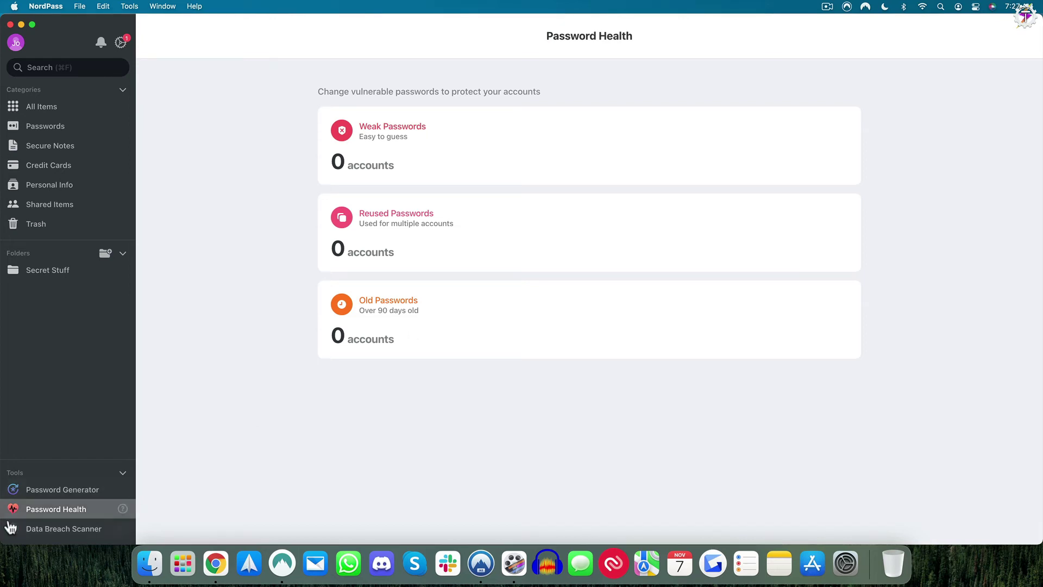
pyautogui.click(73, 528)
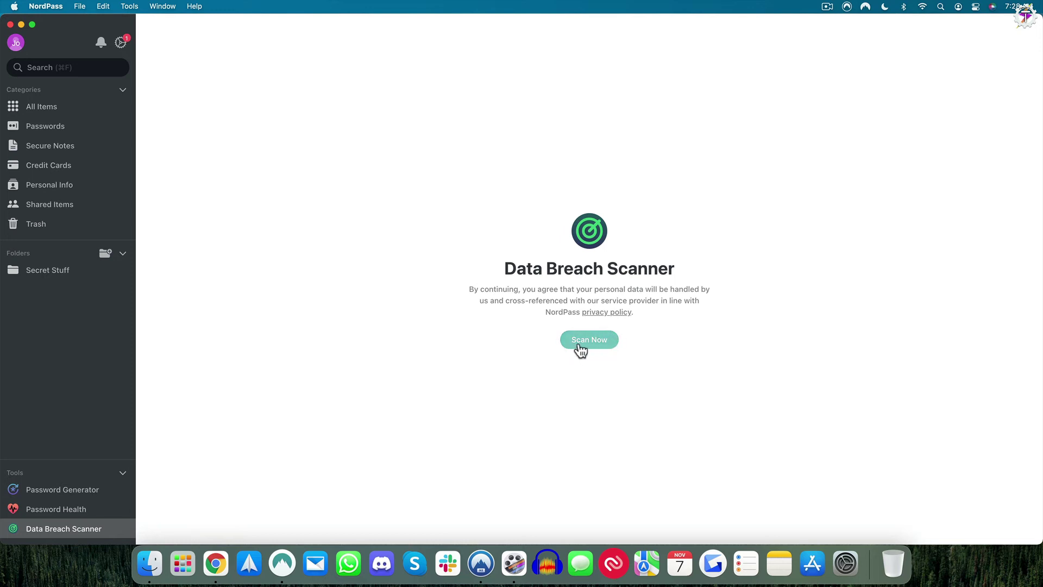
pyautogui.click(591, 344)
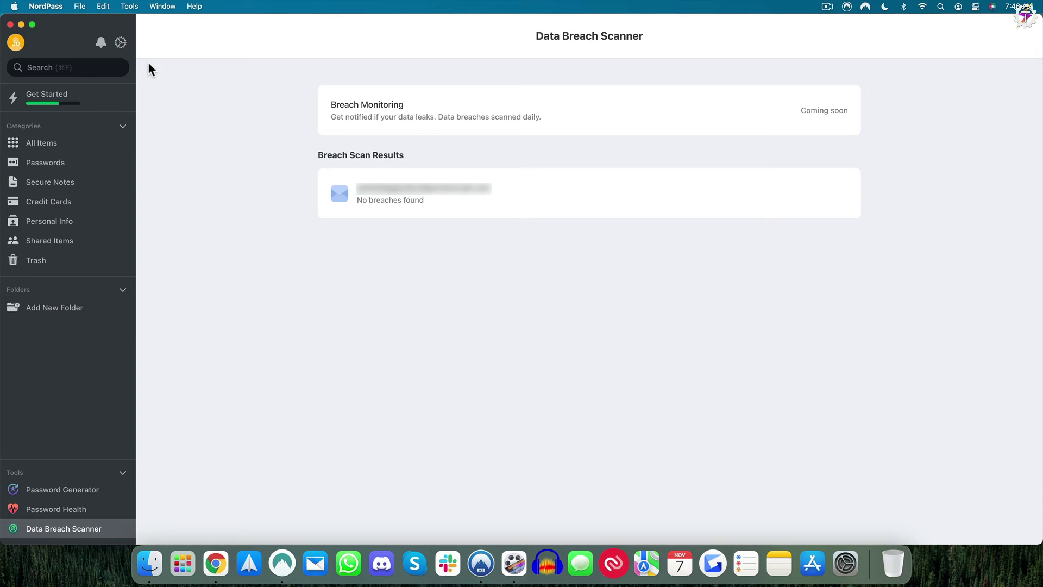
# Step: Enable unlocking with Touch ID in the security settings, entering the Master Password for account verification
pyautogui.click(121, 43)
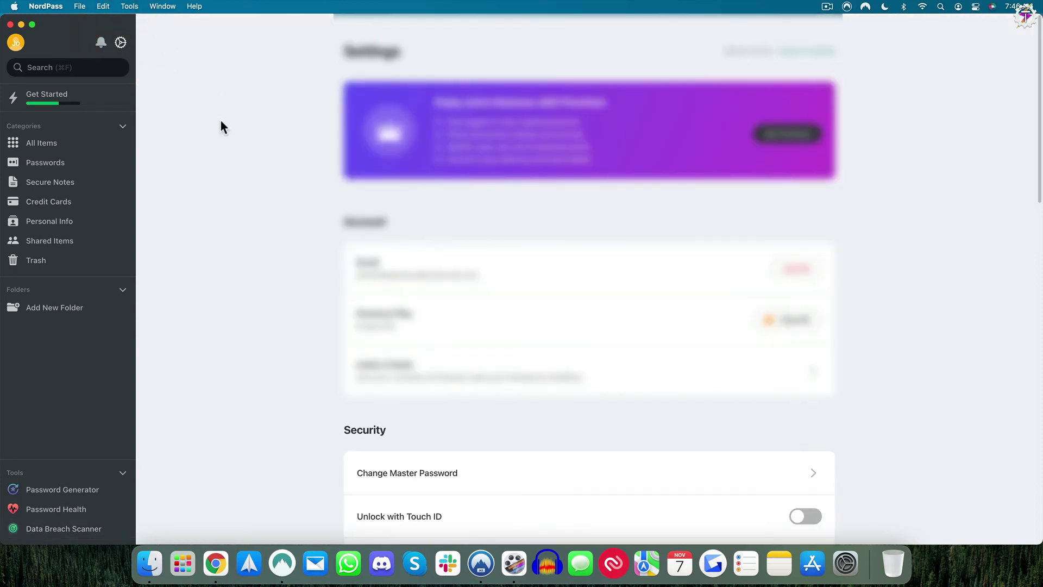
pyautogui.scroll(-10, 220, 121)
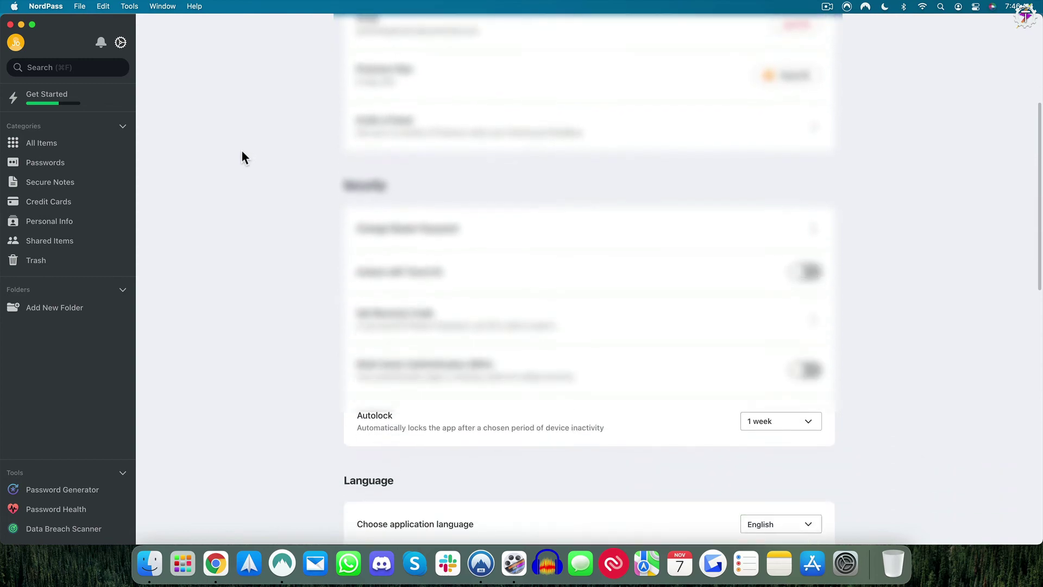
pyautogui.scroll(-2, 242, 153)
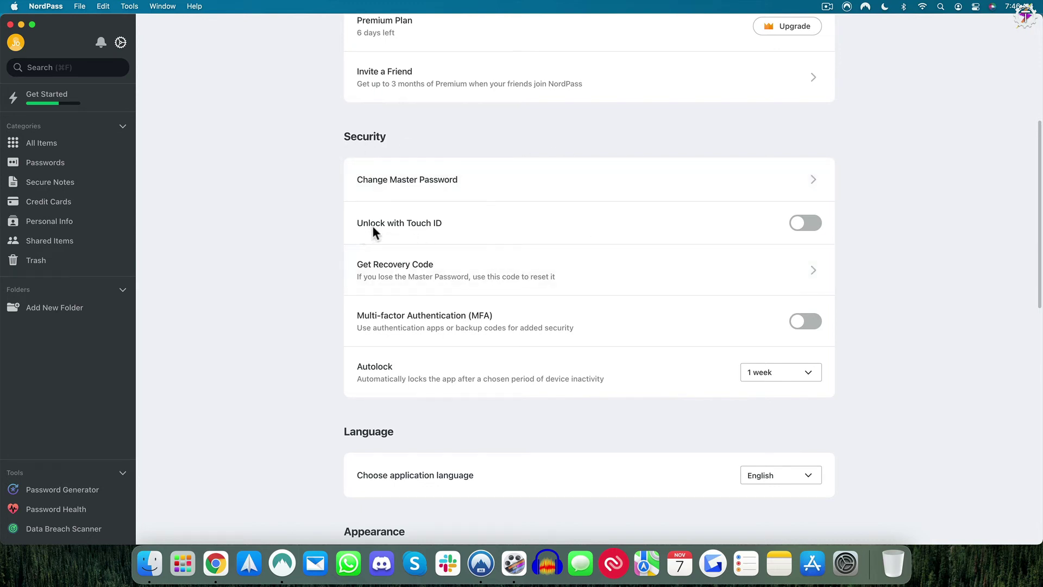
pyautogui.click(806, 224)
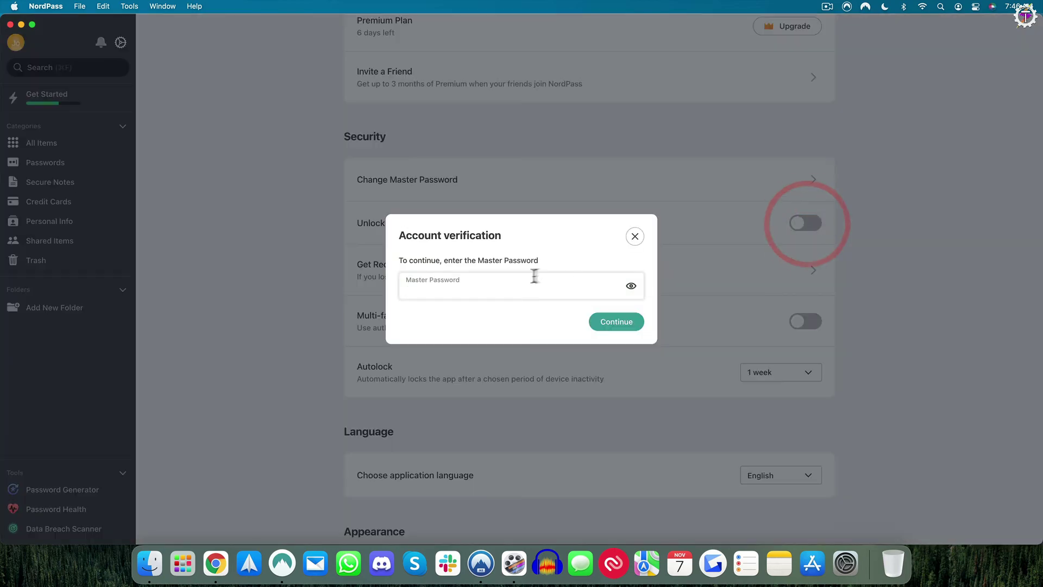
pyautogui.press('super+v')
pyautogui.click(607, 321)
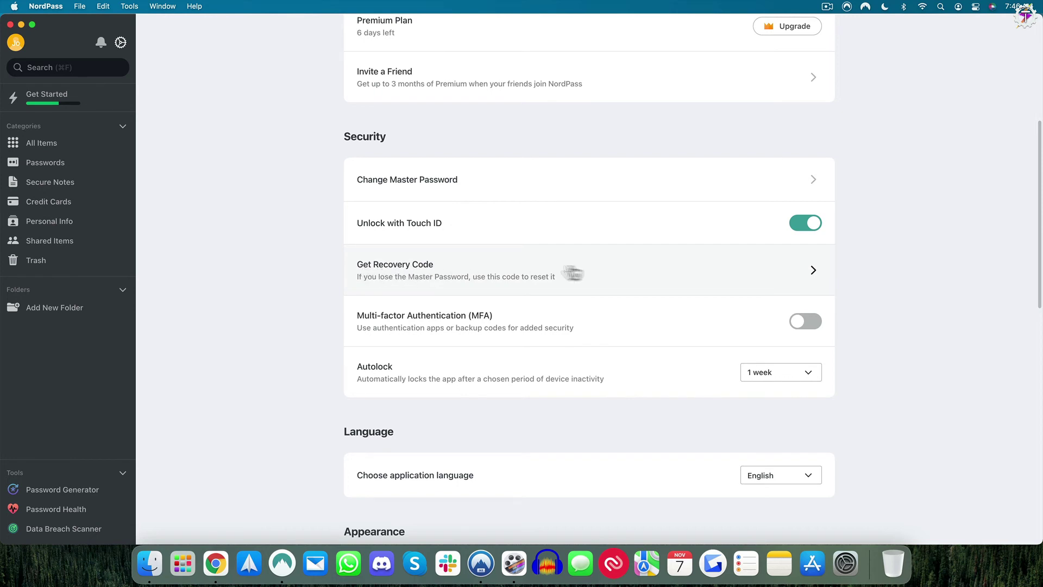
# Step: Request the account recovery code and enter the Master Password to verify the account
pyautogui.click(504, 265)
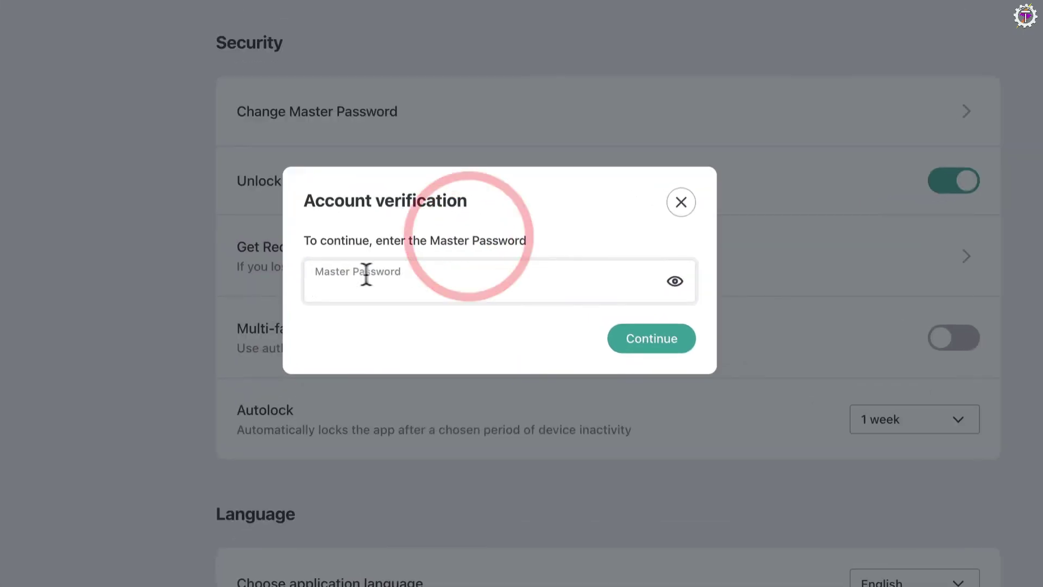
pyautogui.write('••••••••••••')
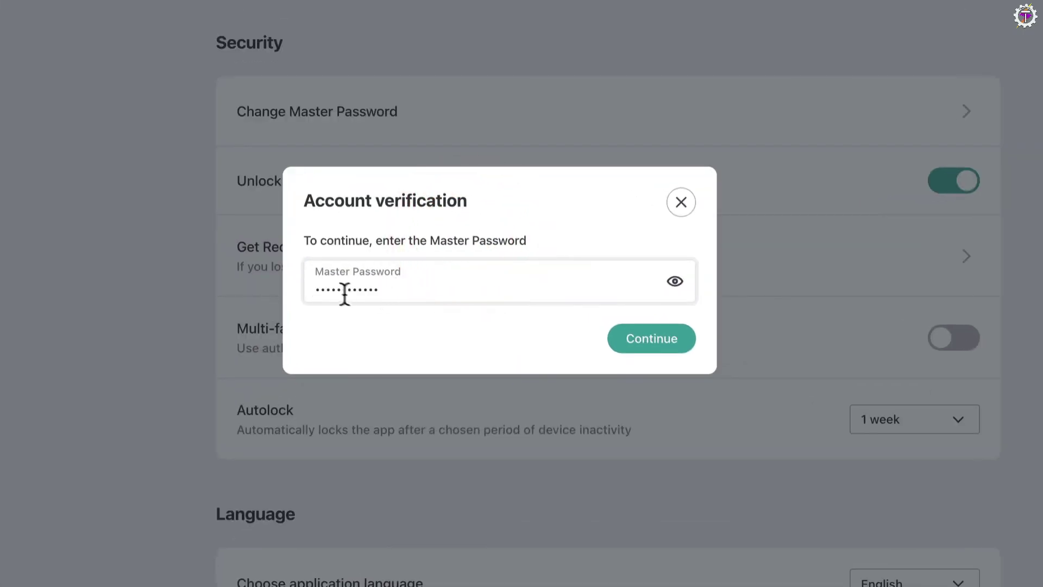
pyautogui.click(650, 342)
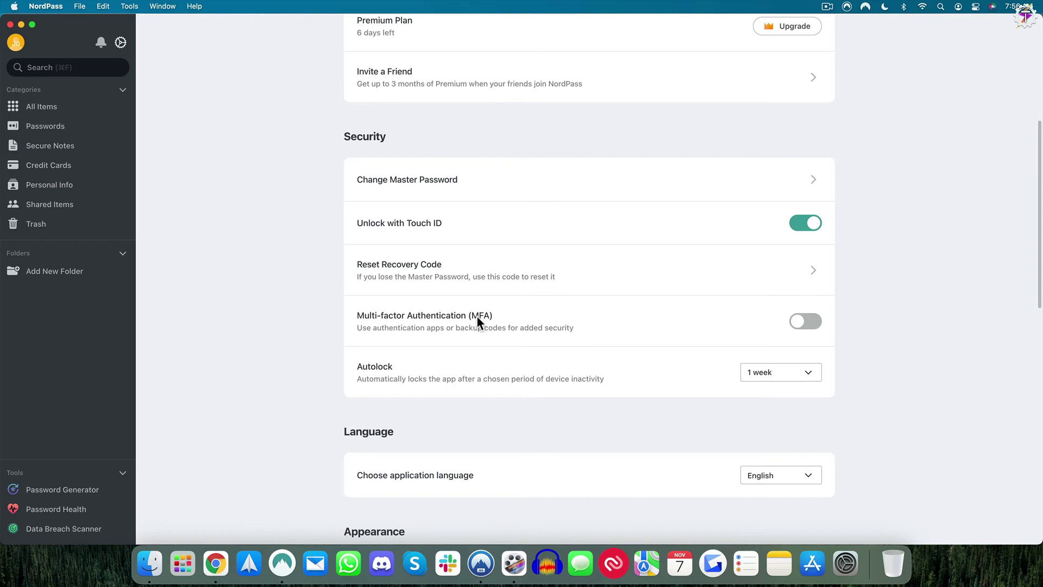
# Step: Try to turn on multi-factor authentication and choose 1 week as the Autolock period
pyautogui.click(803, 324)
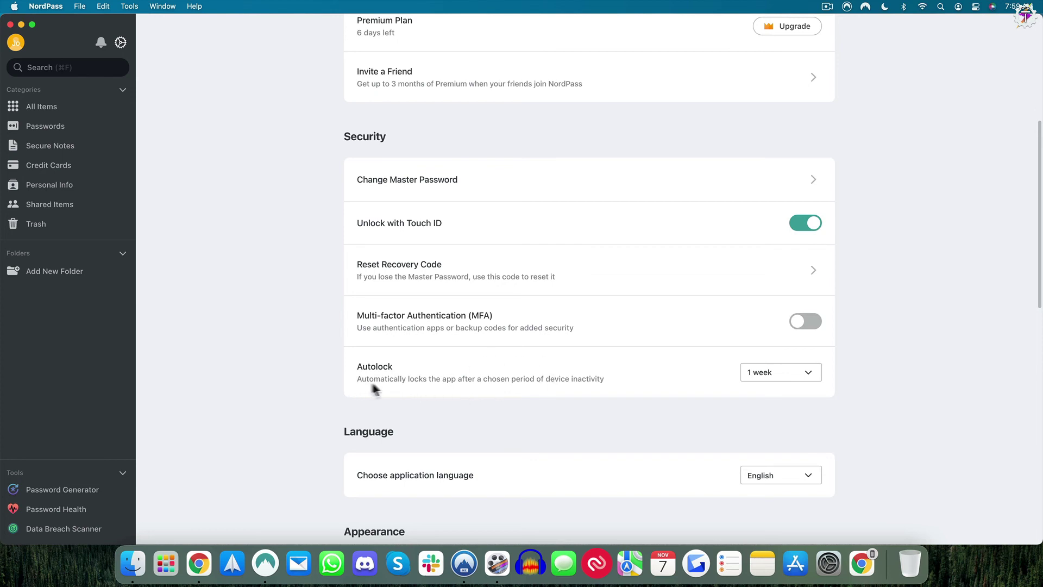
pyautogui.click(782, 373)
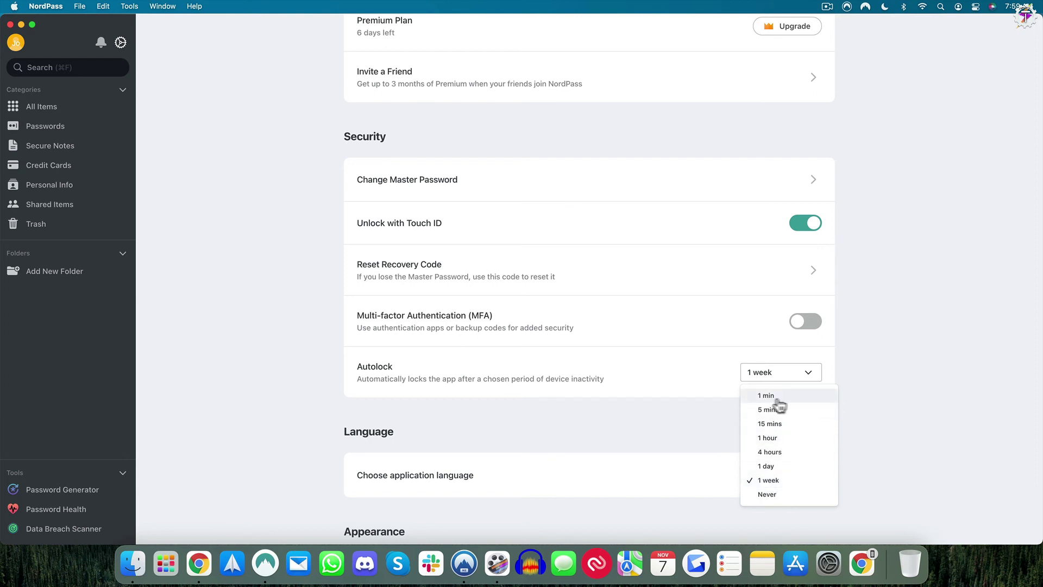
pyautogui.click(781, 481)
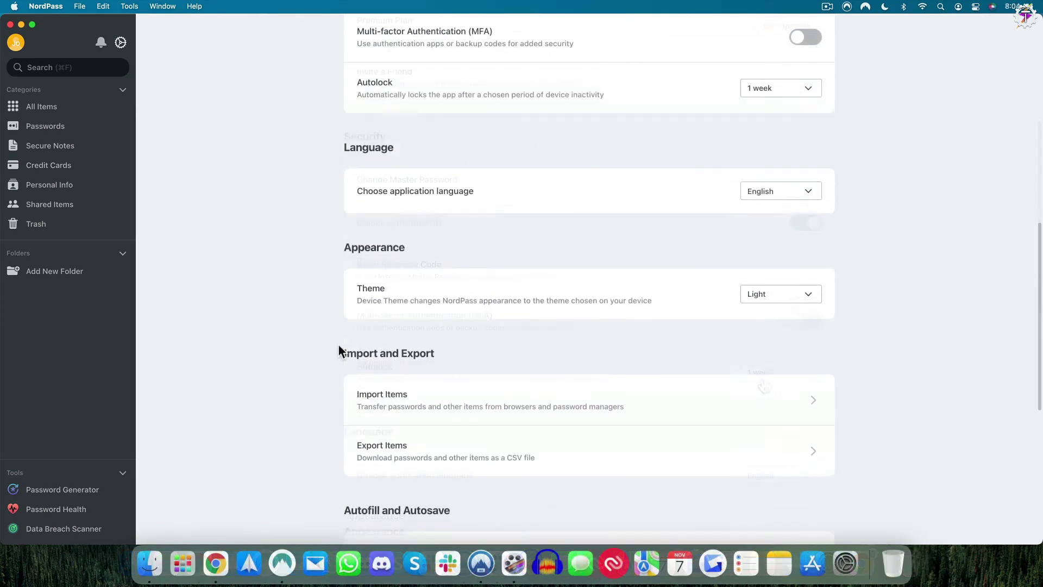
# Step: Look through the import, export and autofill settings and open the option for adding the browser extension
pyautogui.scroll(-10, 338, 345)
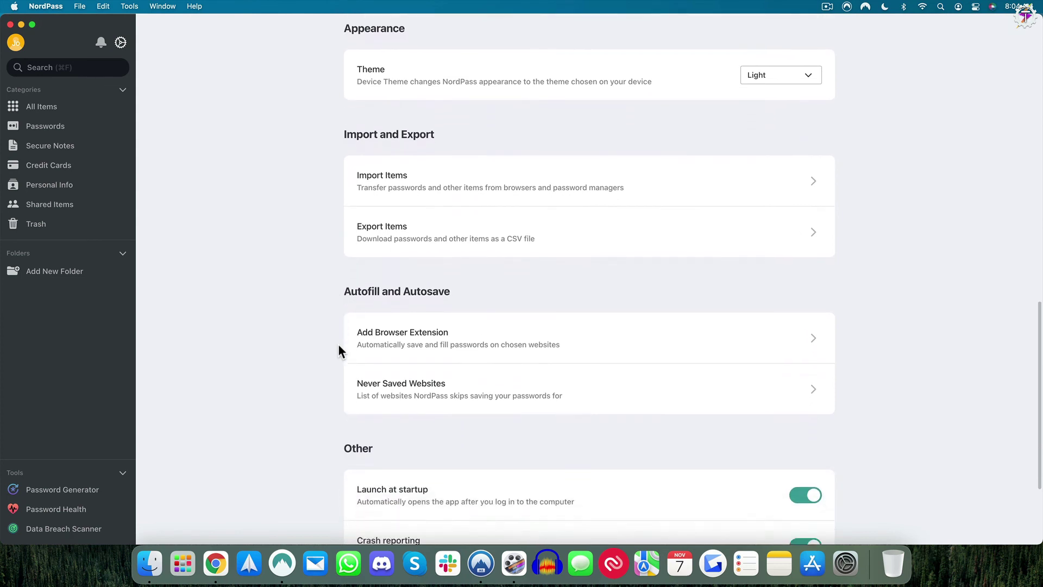
pyautogui.click(469, 270)
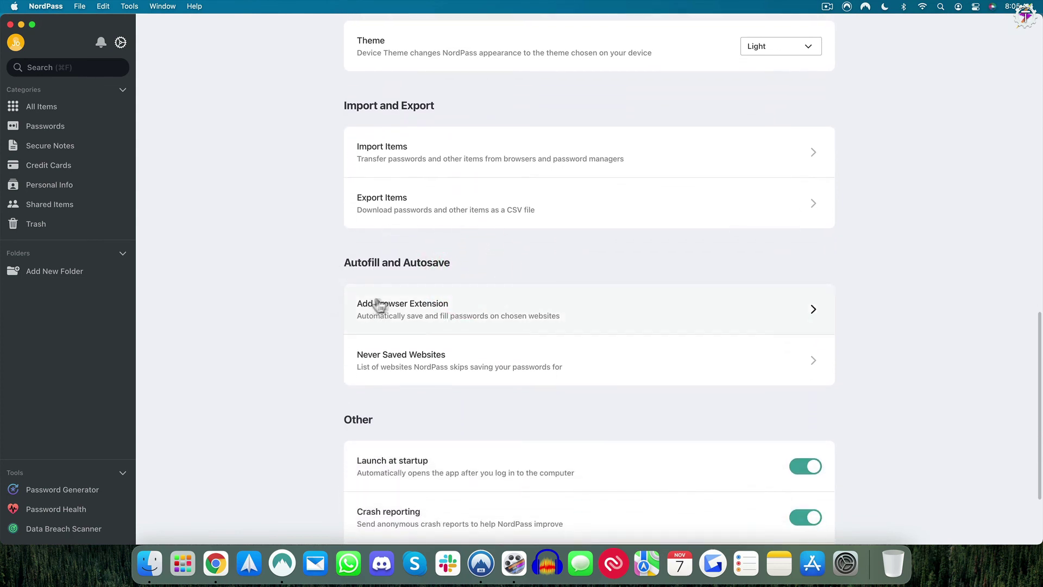
pyautogui.click(457, 313)
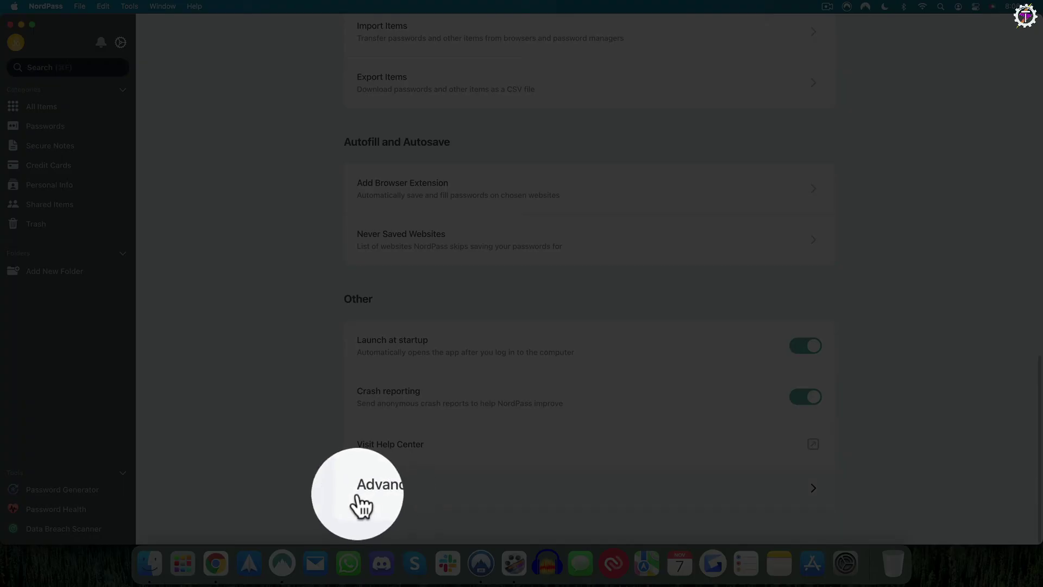
# Step: Start adding a new trusted contact from the advanced settings, entering the recipient's e-mail address and continuing to the message for encryption
pyautogui.click(382, 498)
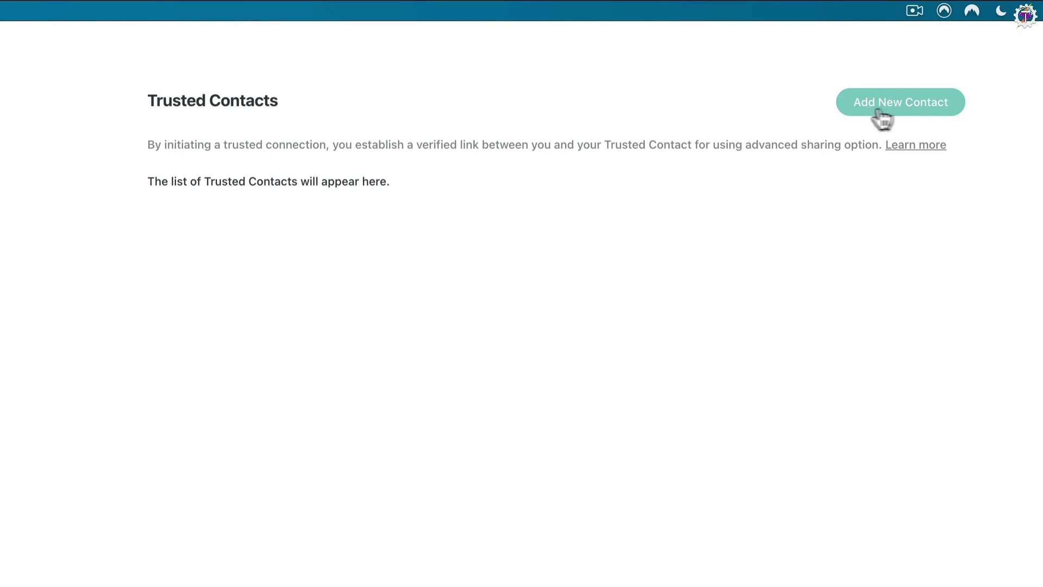
pyautogui.click(911, 107)
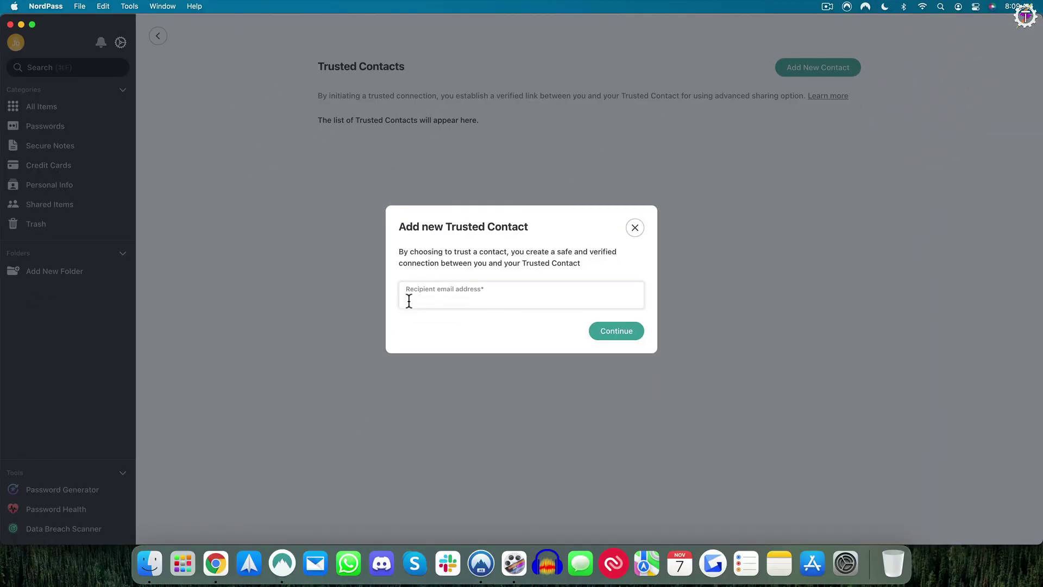
pyautogui.write('a???????????????')
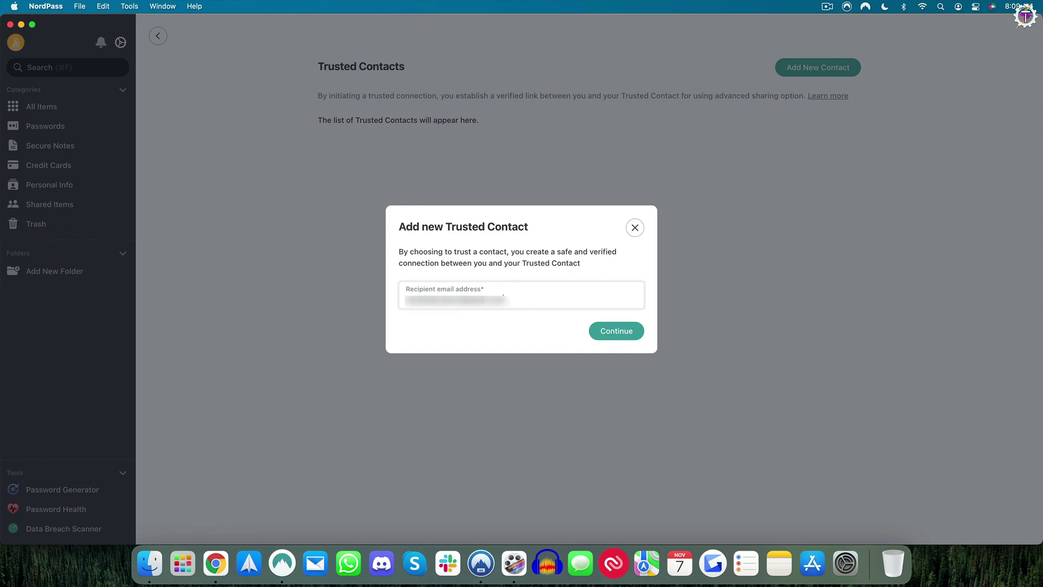
pyautogui.click(624, 341)
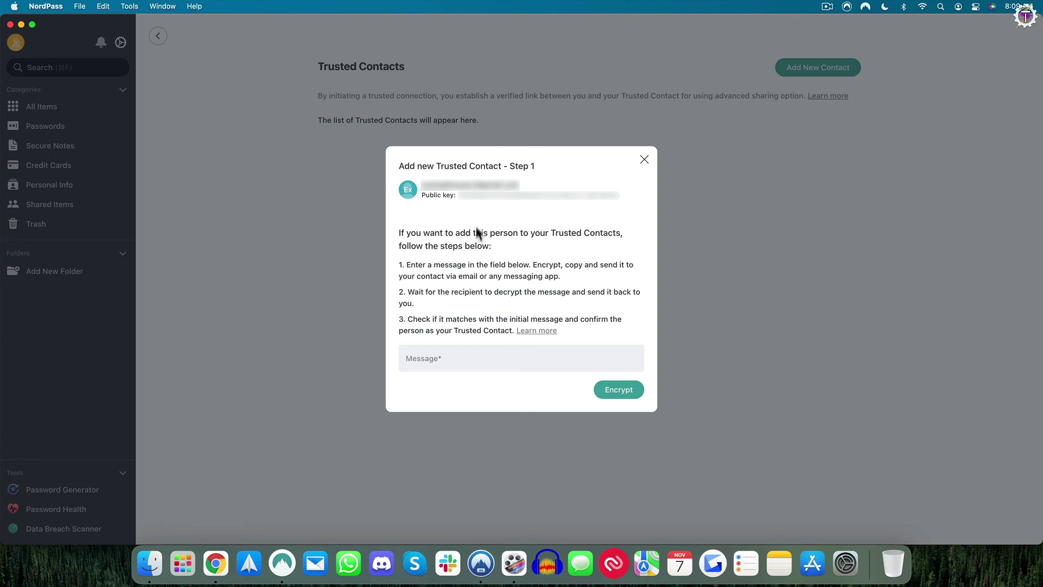
pyautogui.click(469, 357)
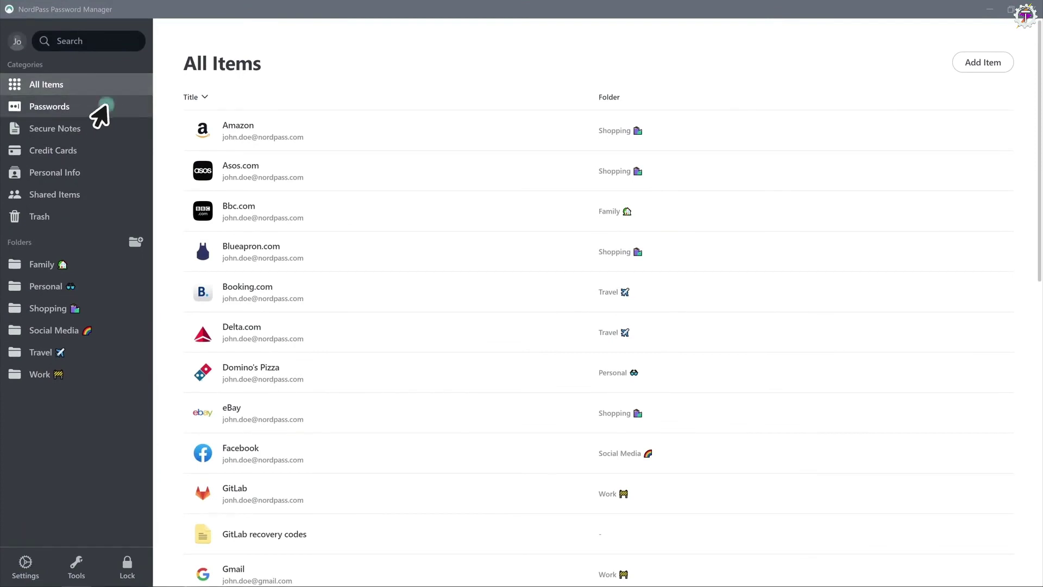
# Step: Open the NordVPN login among the saved passwords and examine its username and website address options
pyautogui.click(86, 150)
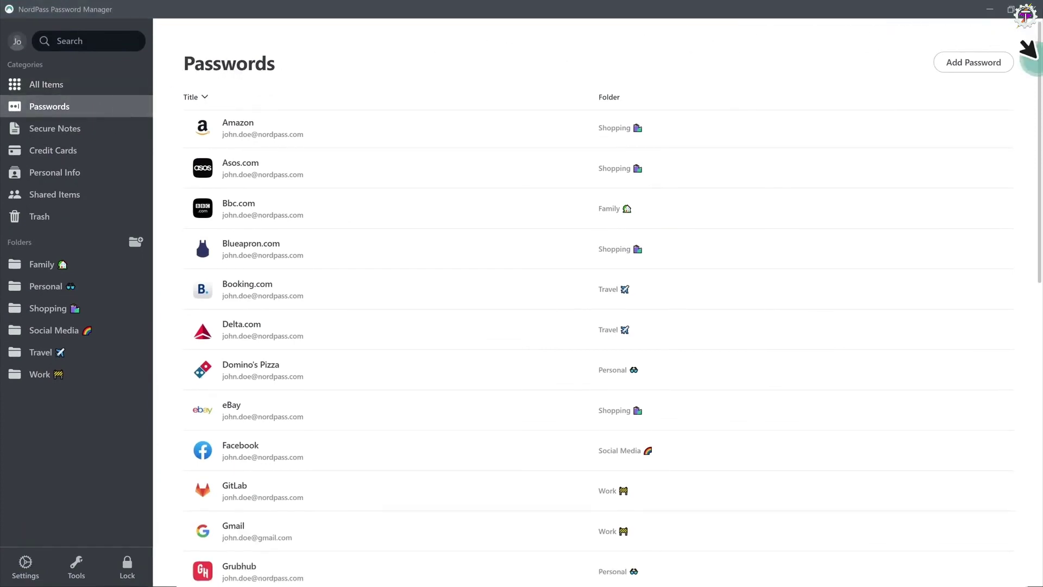
pyautogui.scroll(-2, 1026, 212)
pyautogui.scroll(-4, 1027, 212)
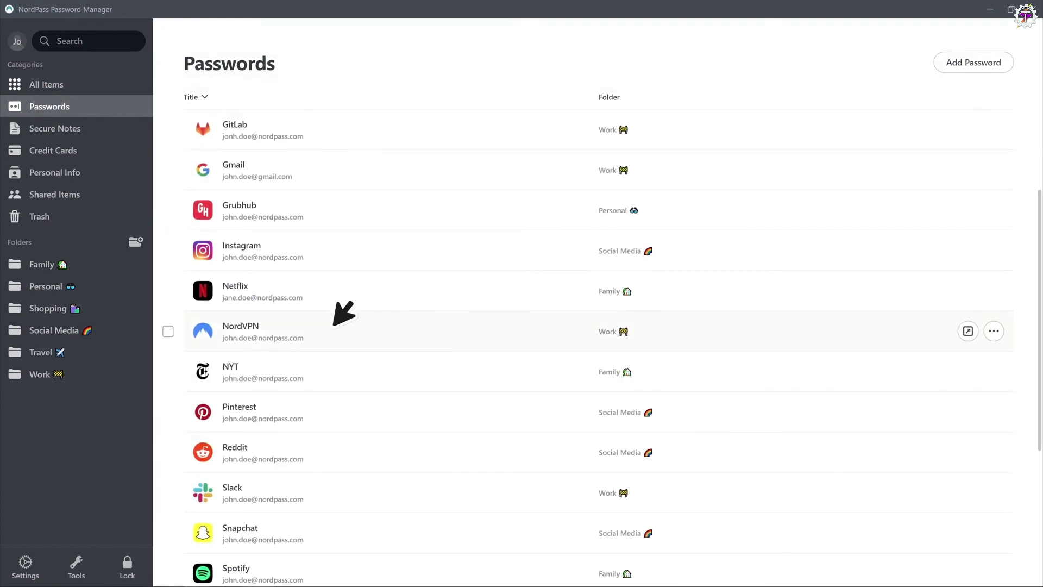
pyautogui.click(333, 325)
pyautogui.moveTo(917, 190)
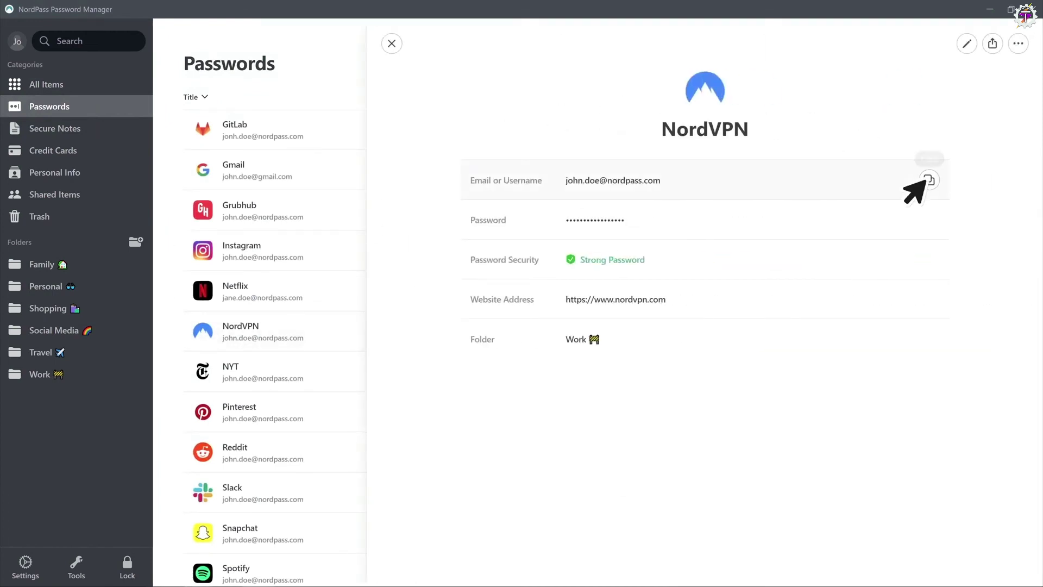
pyautogui.moveTo(935, 299)
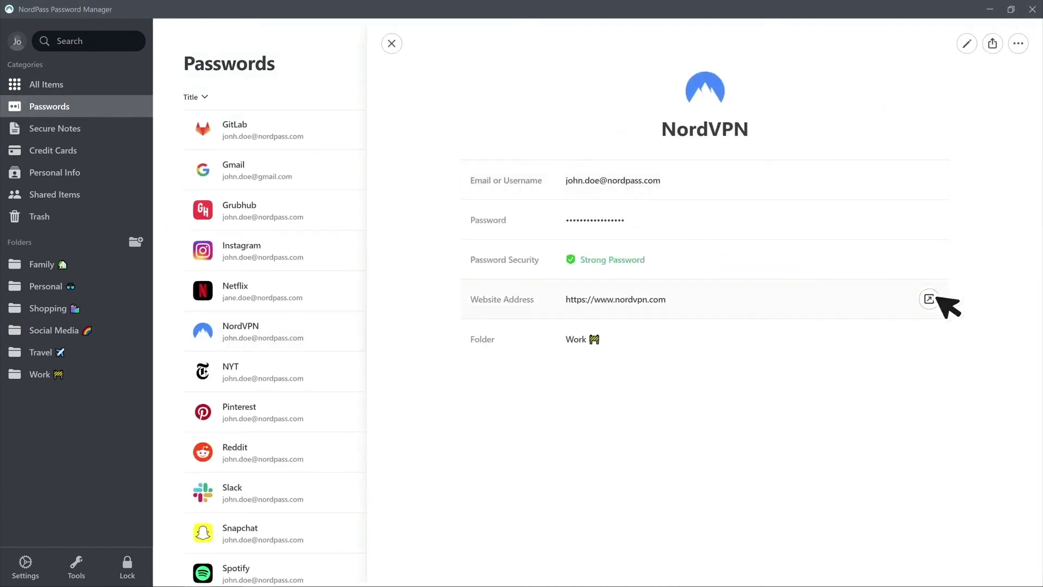